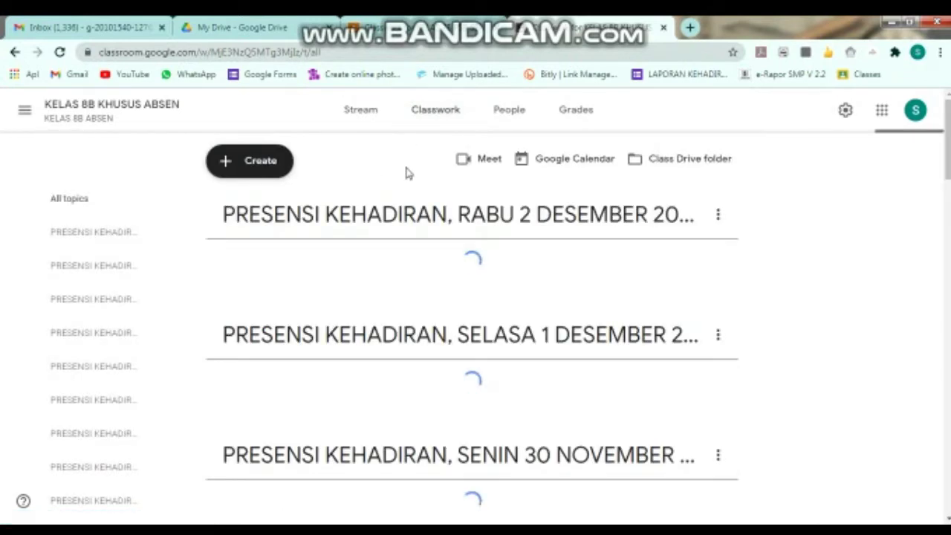
Step: Review the class's Stream, Classwork, People and Grades pages, ending on Classwork
left_click(362, 110)
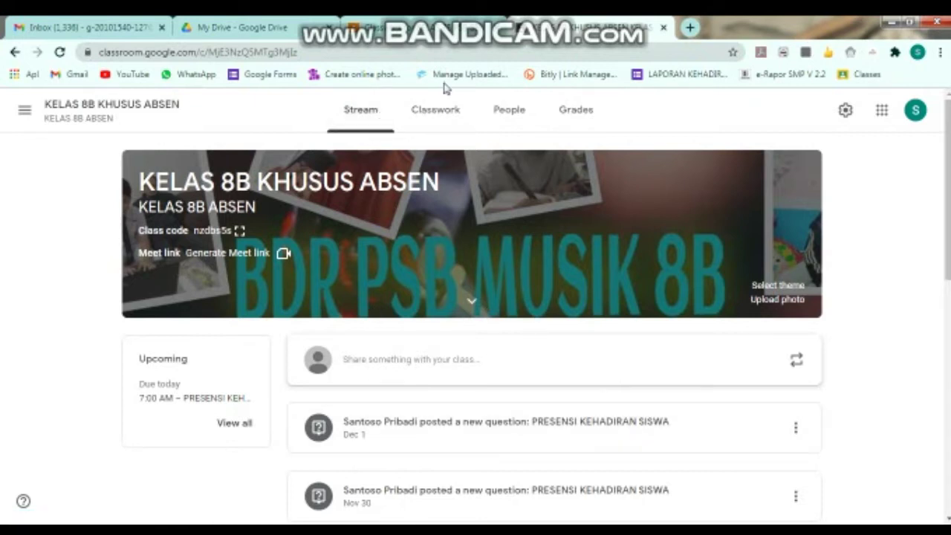
left_click(436, 115)
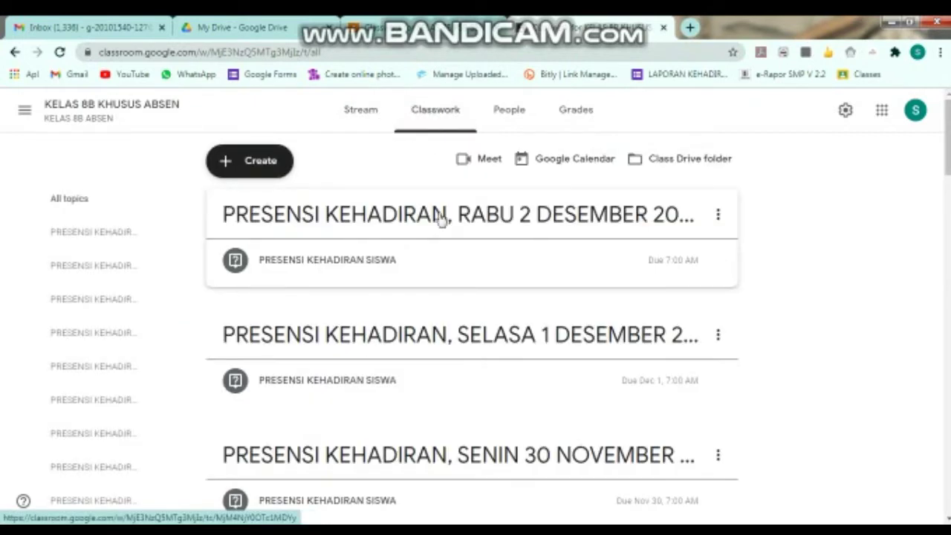
left_click(511, 112)
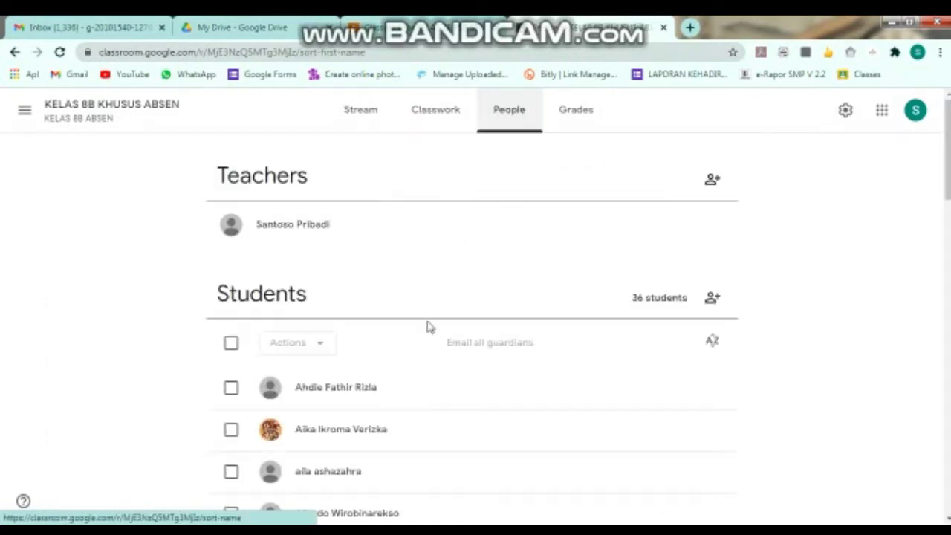
left_click(569, 121)
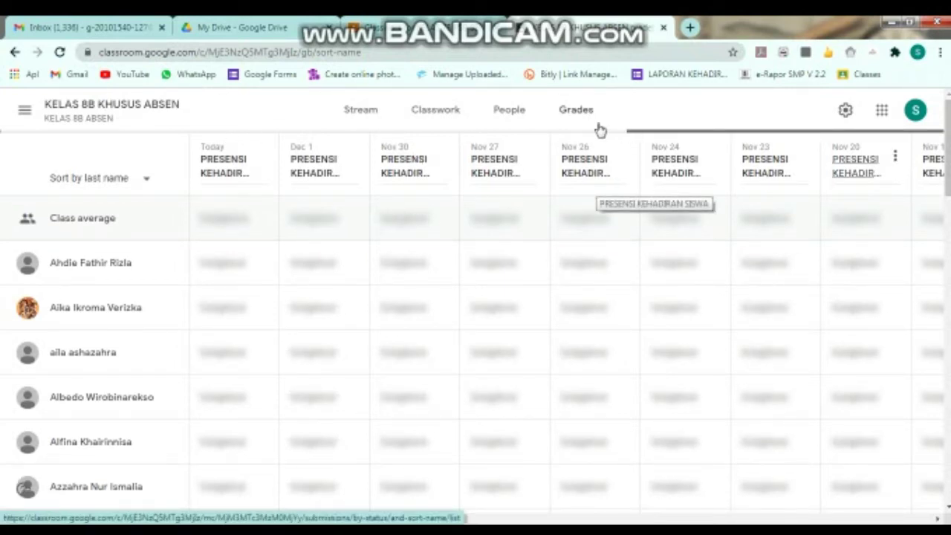
left_click(448, 111)
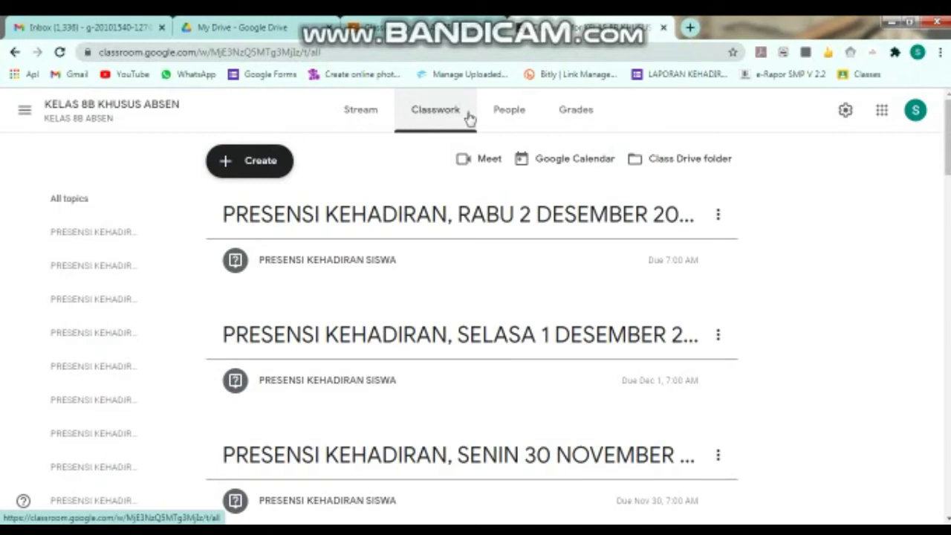
Step: Create a quiz assignment titled "PAS GANJIL KELAS 8" in the class
left_click(267, 170)
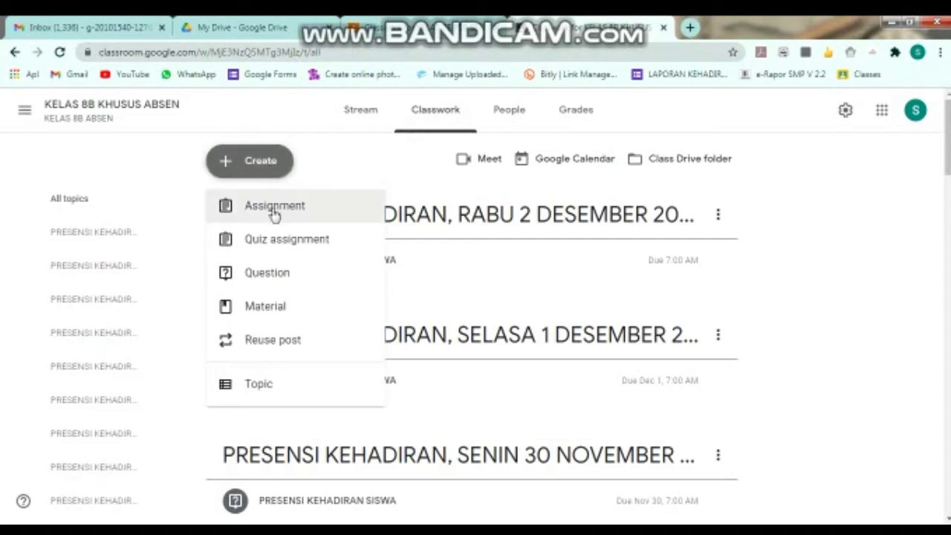
left_click(306, 248)
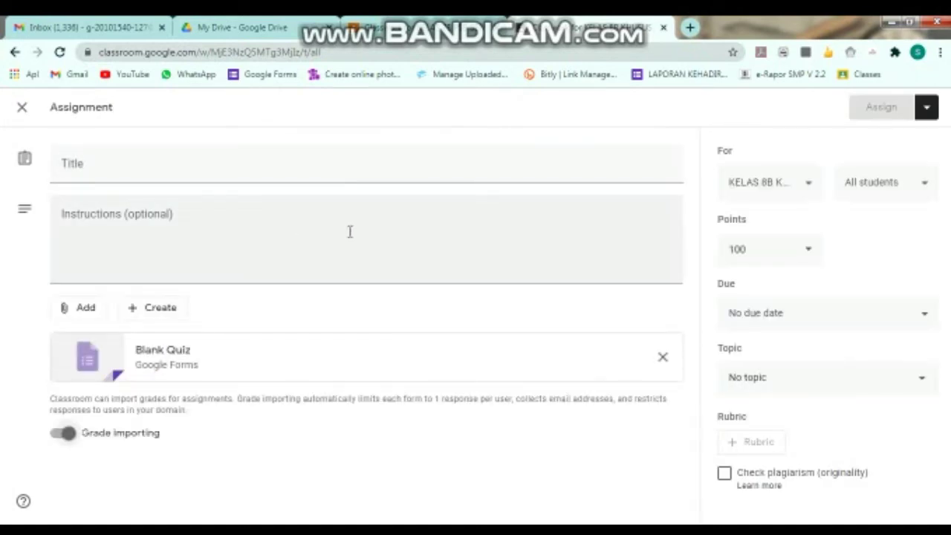
left_click(347, 169)
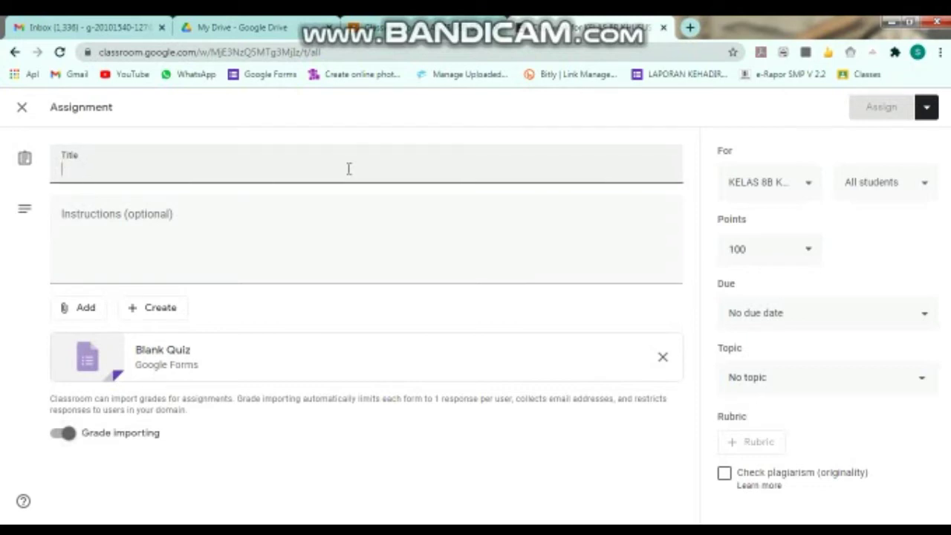
type("PAS")
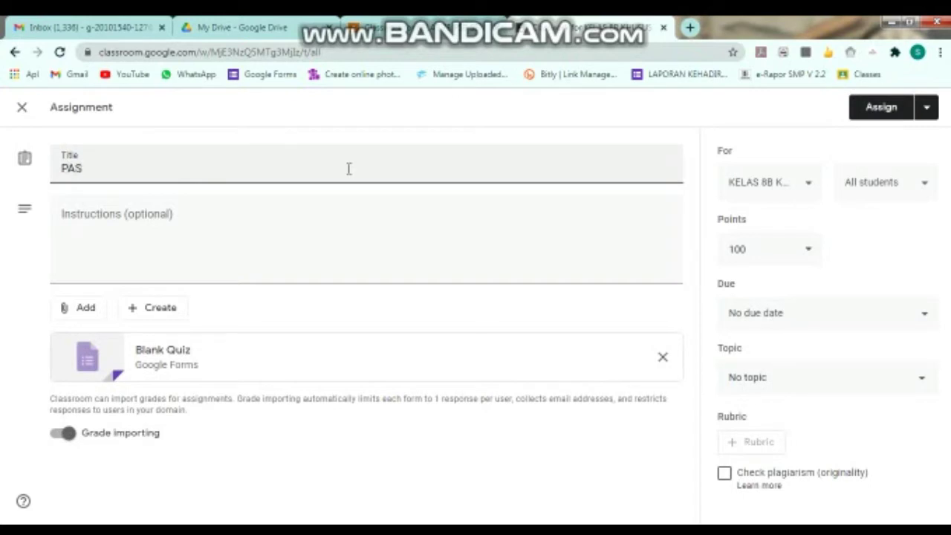
type(" GANJIL")
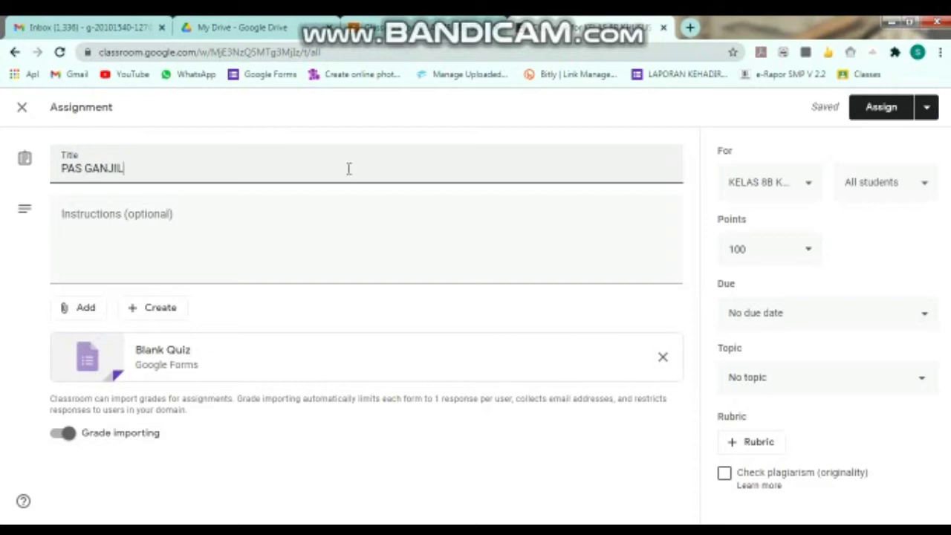
type(" MAPEL")
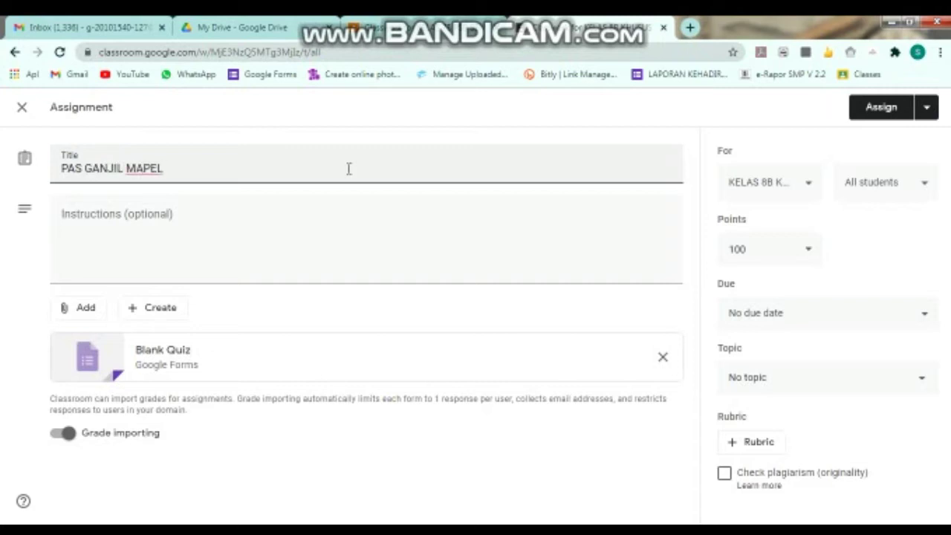
key("BackSpace")
key("BackSpace")
key("BackSpace")
key("BackSpace")
key("BackSpace")
type("KEL")
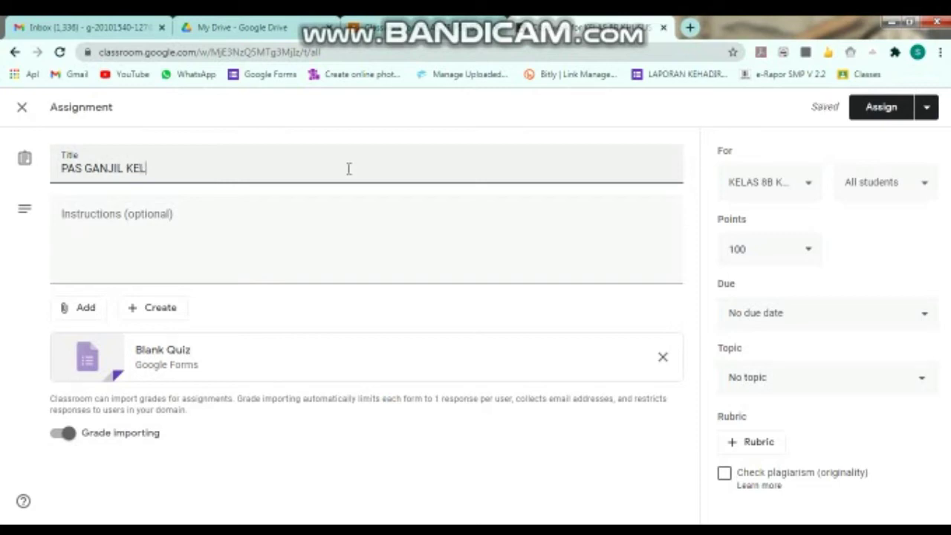
type("AS 8")
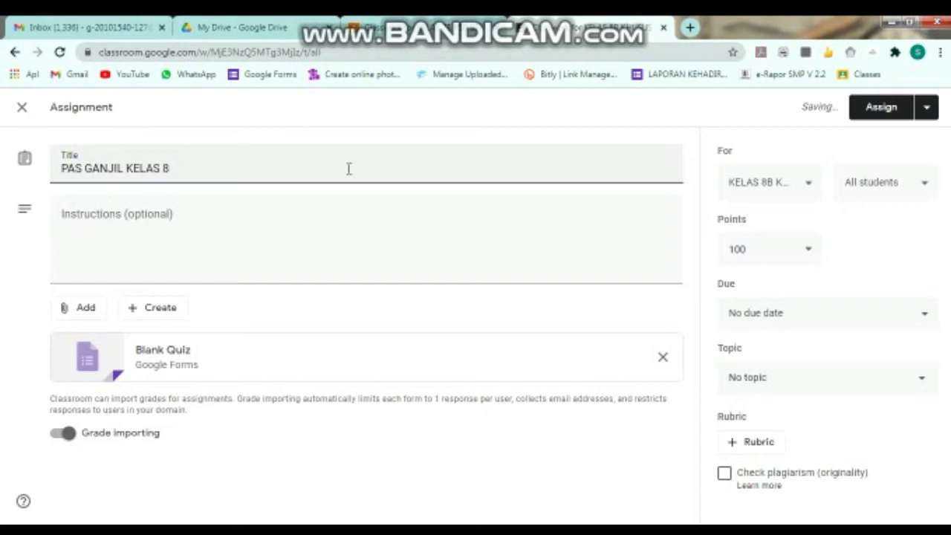
Step: Enter the assignment instructions "SILAHKAN KLIK LINK DIBAWAH INI UNTUK MENGERJAKAN PAS"
left_click(337, 204)
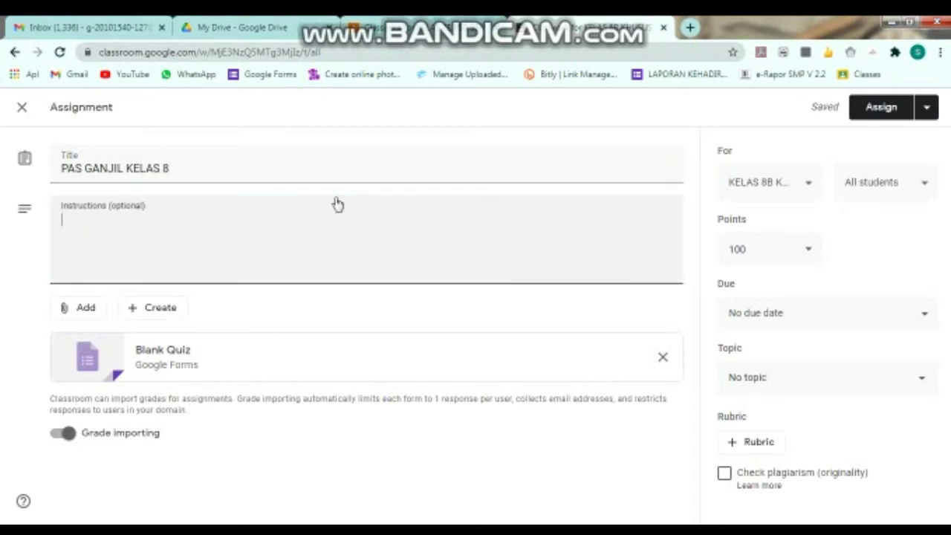
type("SILAHK")
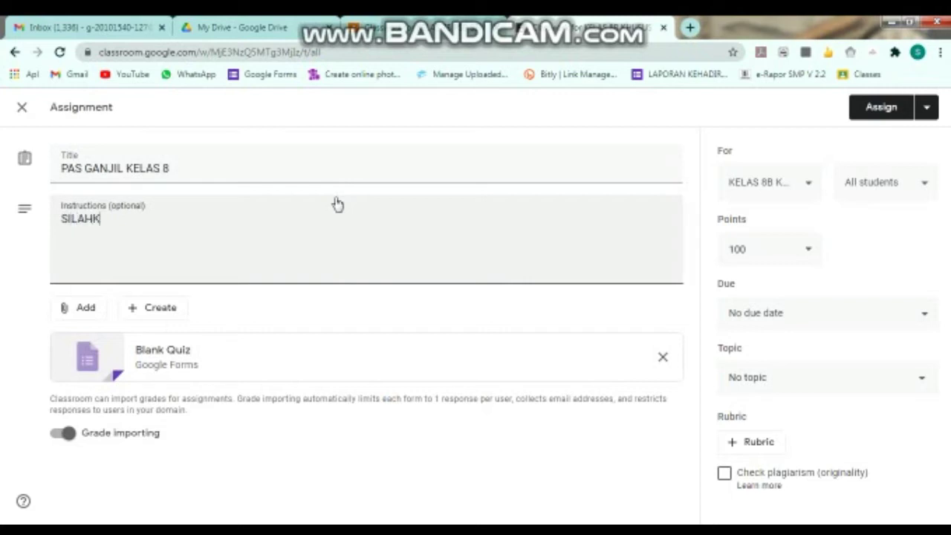
type("AN BUKA")
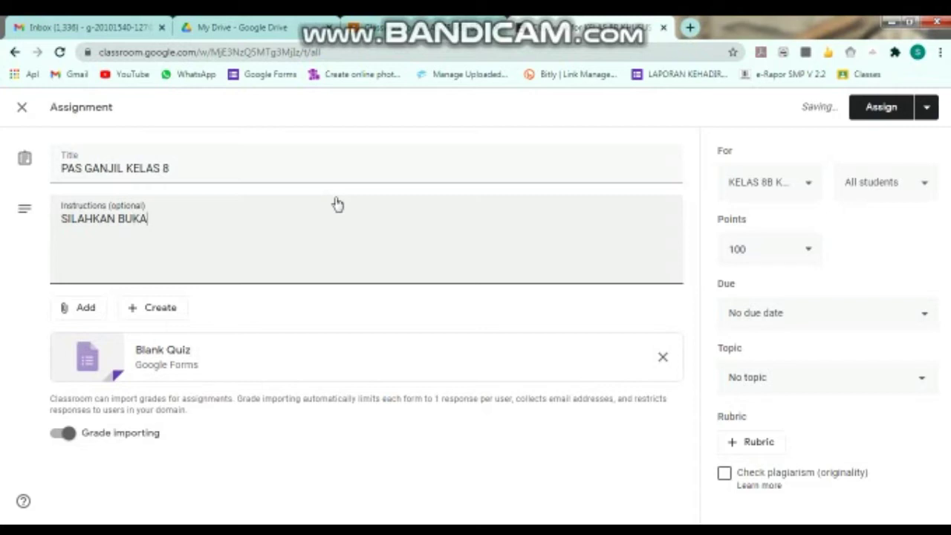
key("BackSpace")
key("BackSpace")
key("BackSpace")
key("BackSpace")
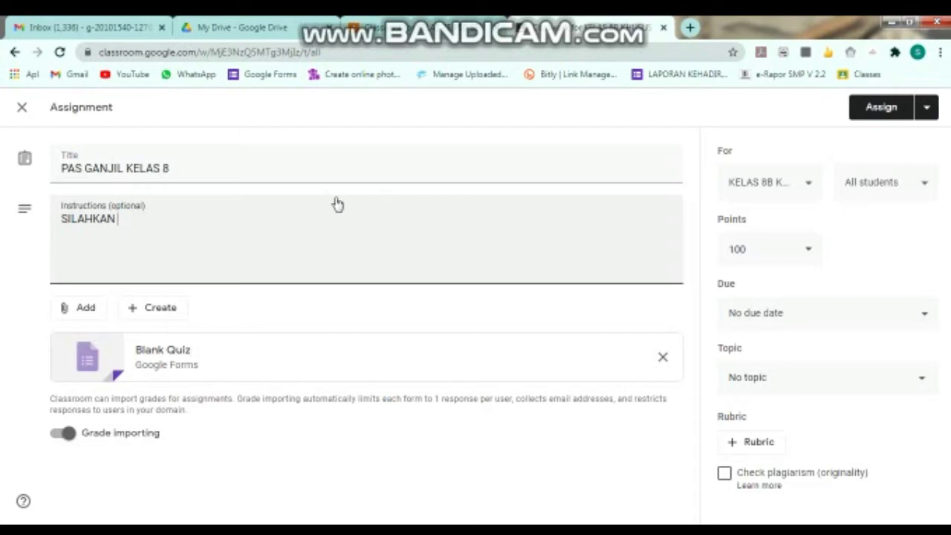
type("KLIK LINK DIBAWA")
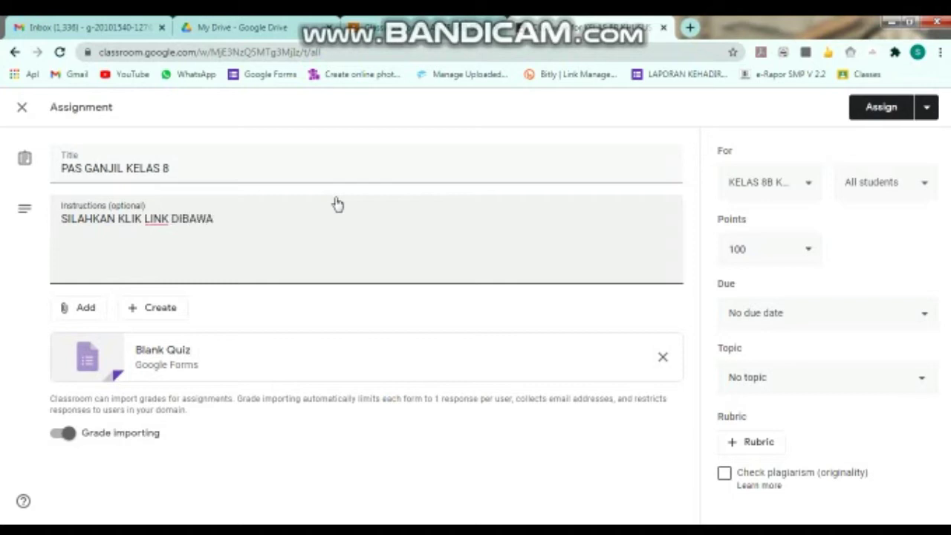
type("H INI UNTUK MENGERJA")
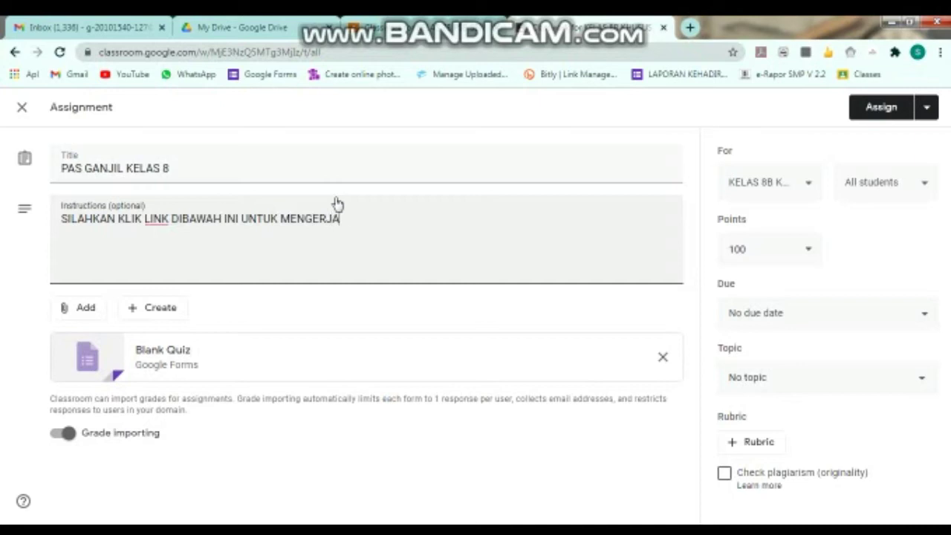
type("KAN P AS")
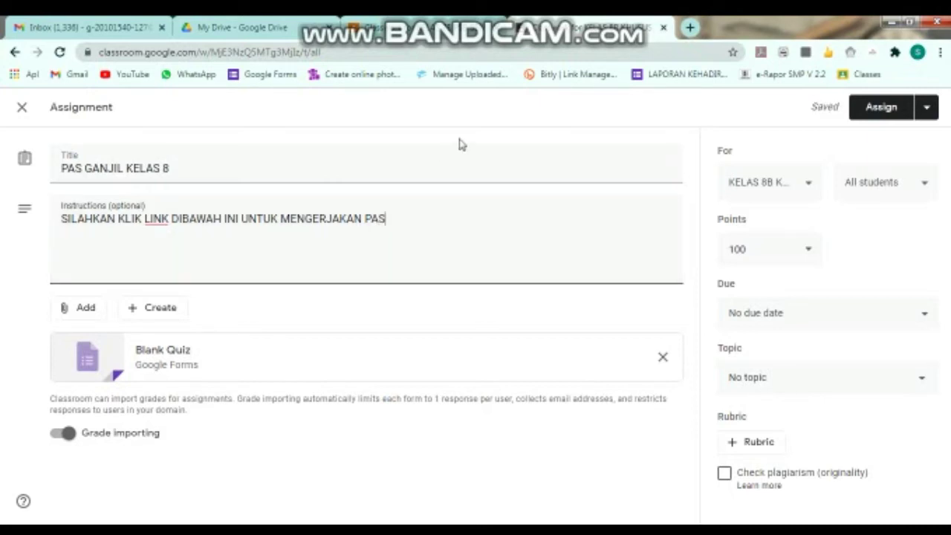
left_click(806, 255)
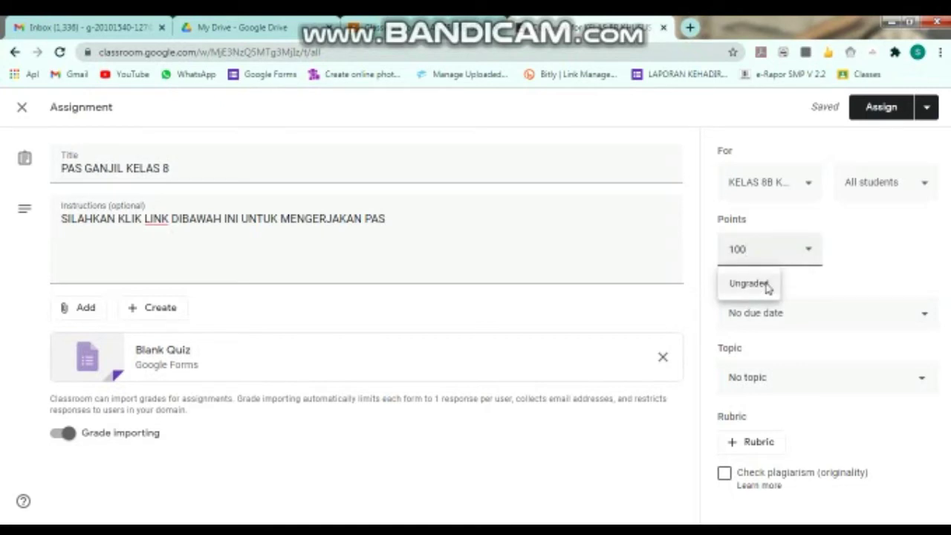
left_click(811, 255)
left_click(808, 255)
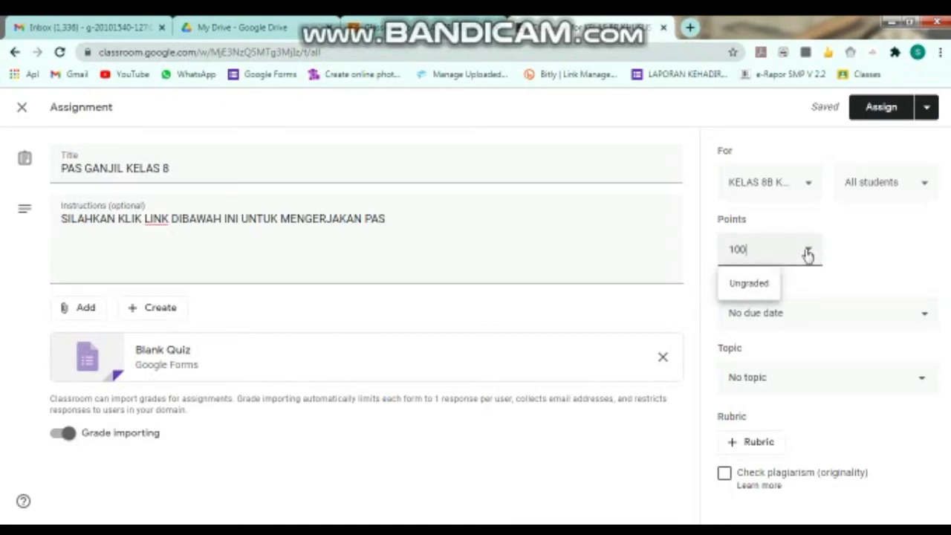
left_click(846, 254)
Step: Set the assignment's due date to Dec 7, 2020 at 9:45 AM
left_click(824, 318)
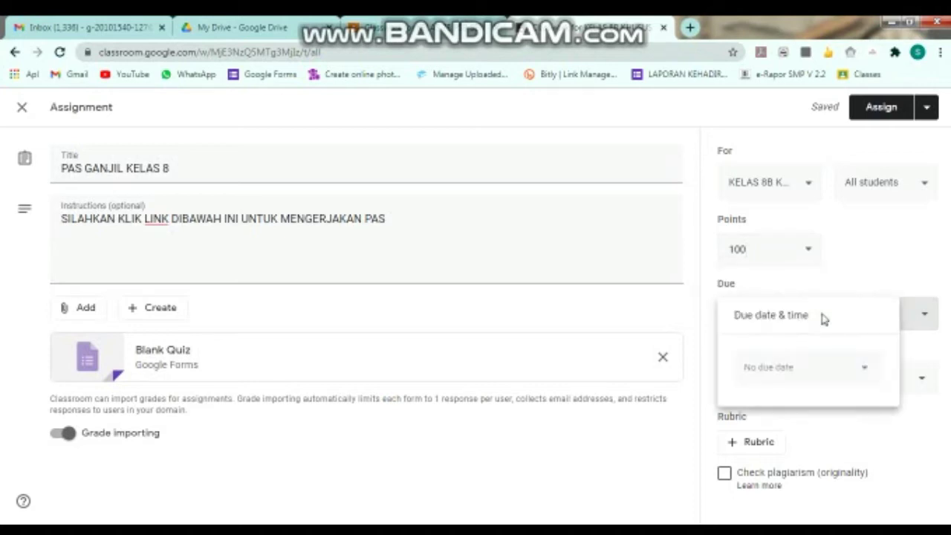
left_click(860, 369)
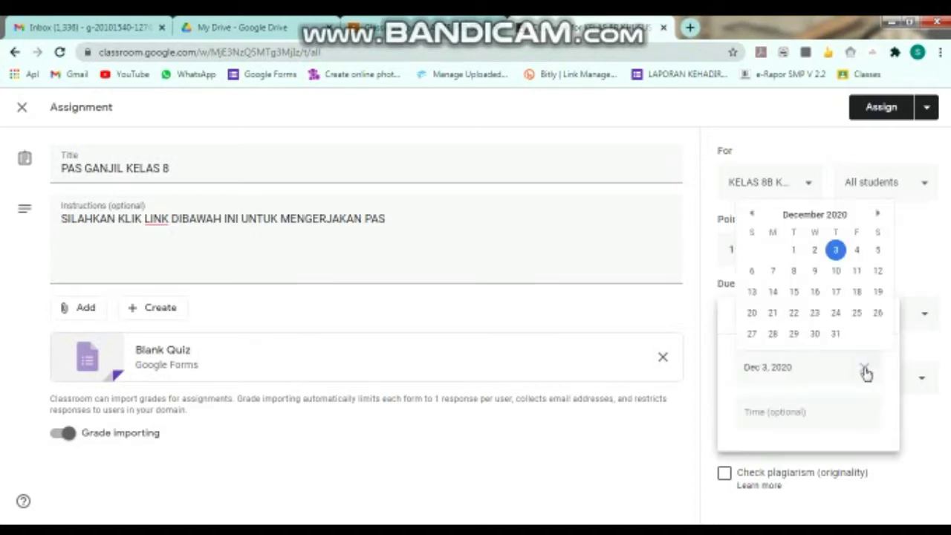
left_click(779, 275)
left_click(789, 417)
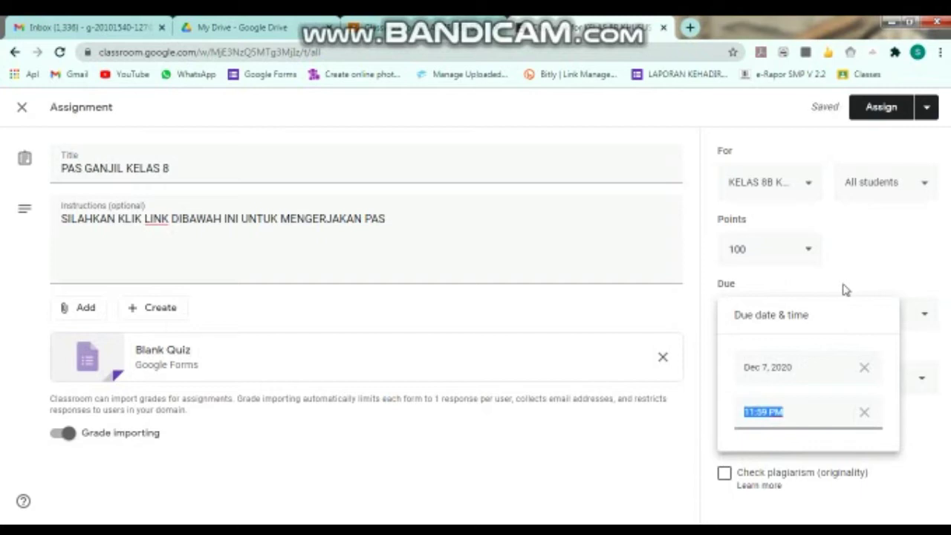
type("9")
key("BackSpace")
type("09.45 AM")
left_click(592, 465)
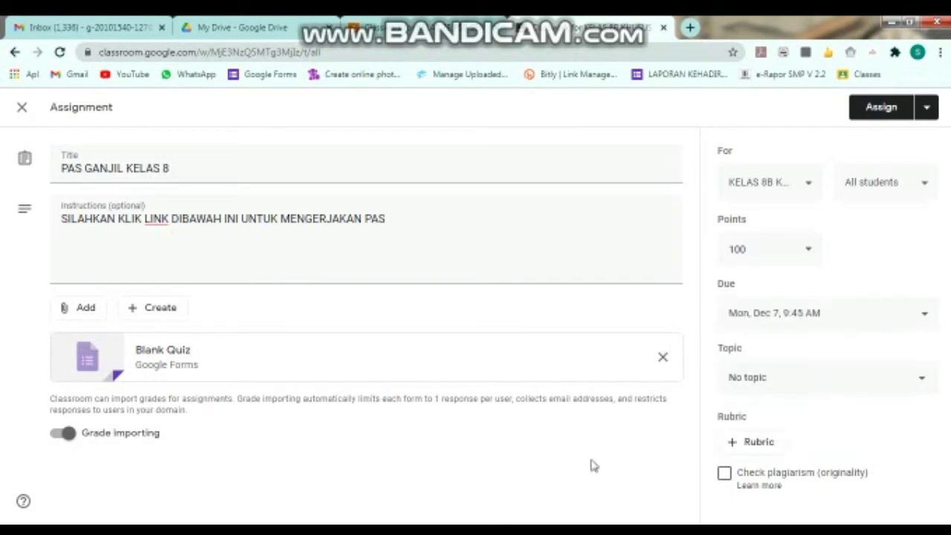
Step: Create a new topic for the assignment named "PAS PSB SENI BUDAYA EMESTER GANJIL KELAS 8"
left_click(783, 382)
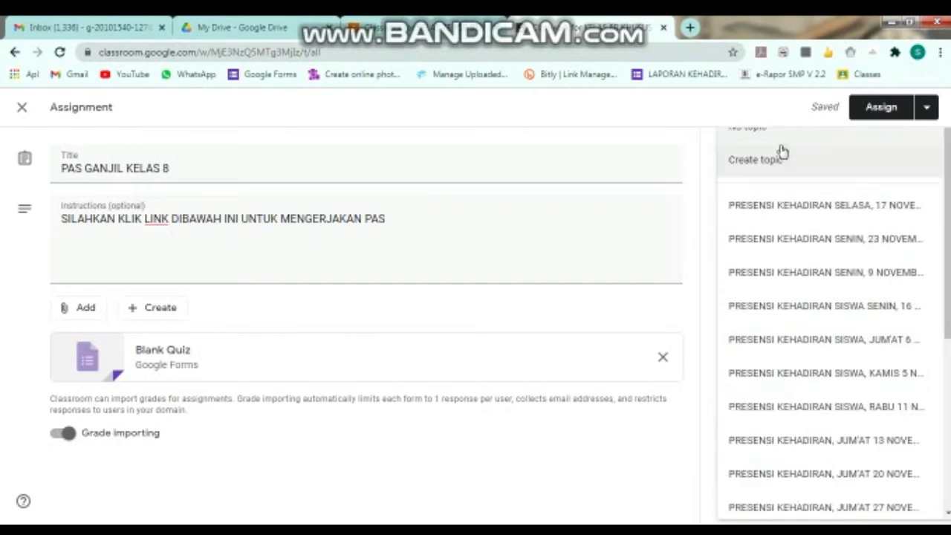
left_click(769, 172)
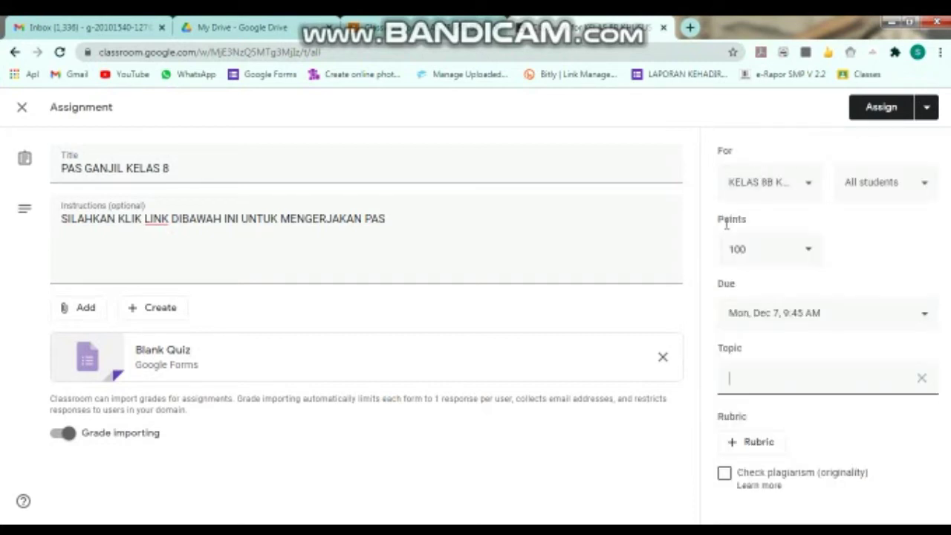
type("PAS PSB SENIB")
key("BackSpace")
type("BUDAYA GANJIL")
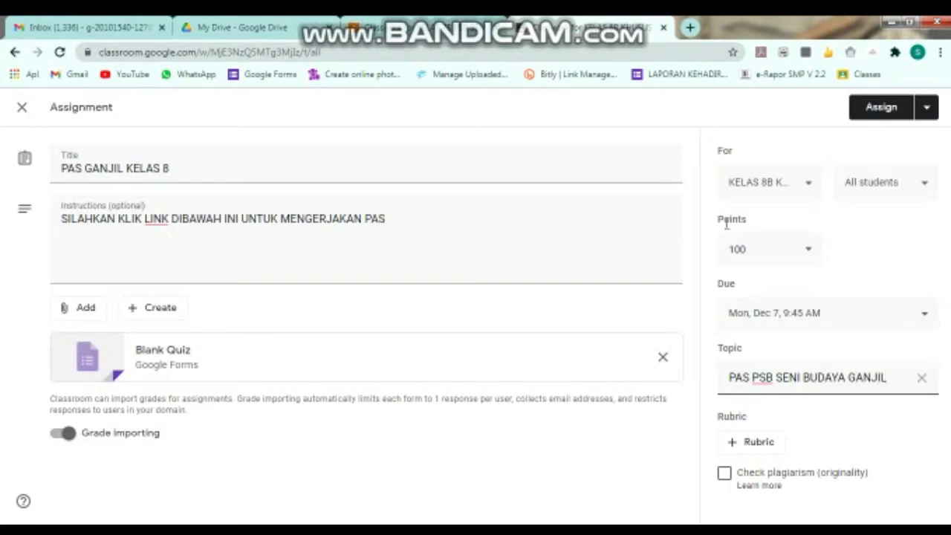
key("Left")
key("Left")
key("Left")
type("EMESTER")
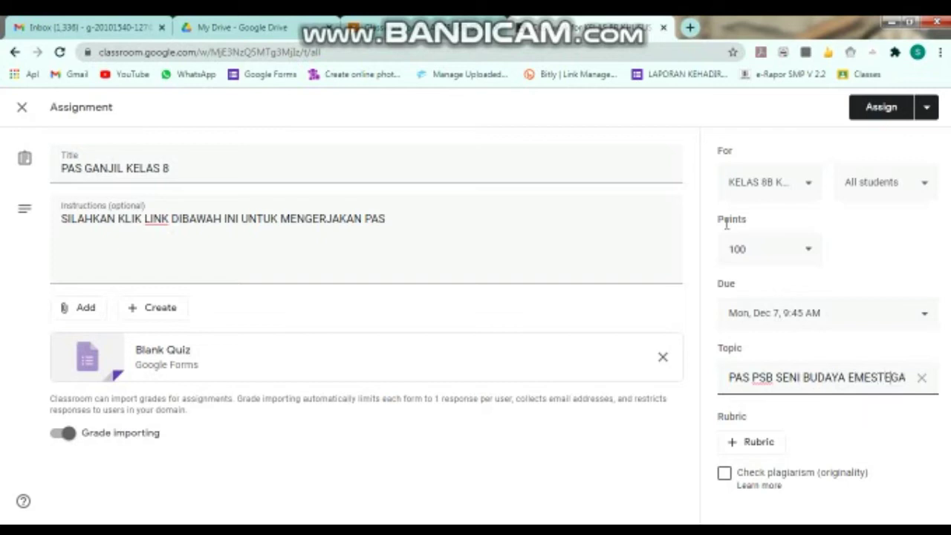
key("Right")
key("Right")
key("Right")
key("Right")
key("Right")
key("Right")
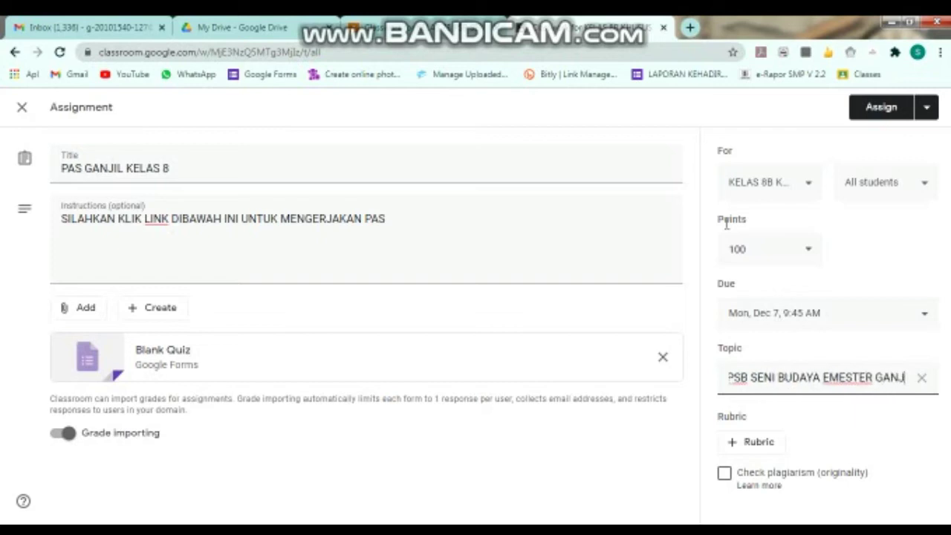
type("KE")
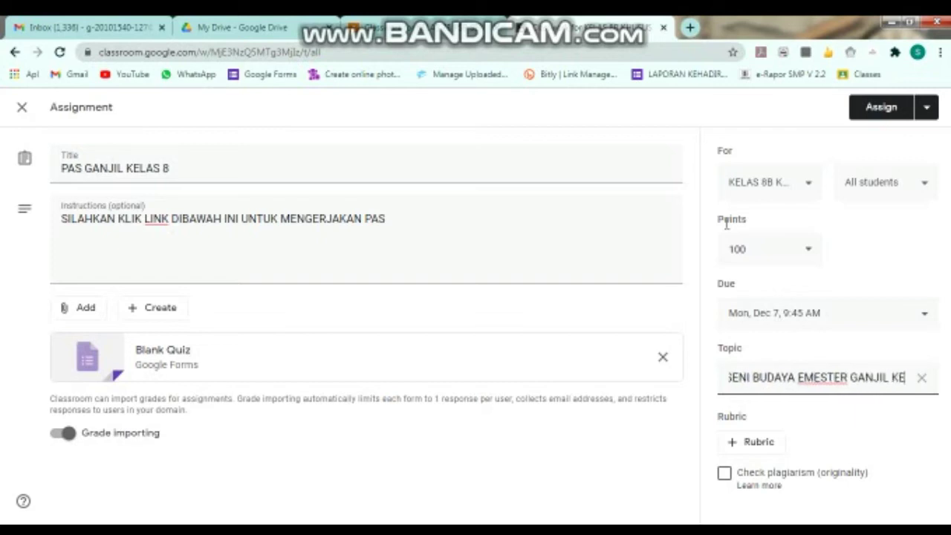
type("LAS 8")
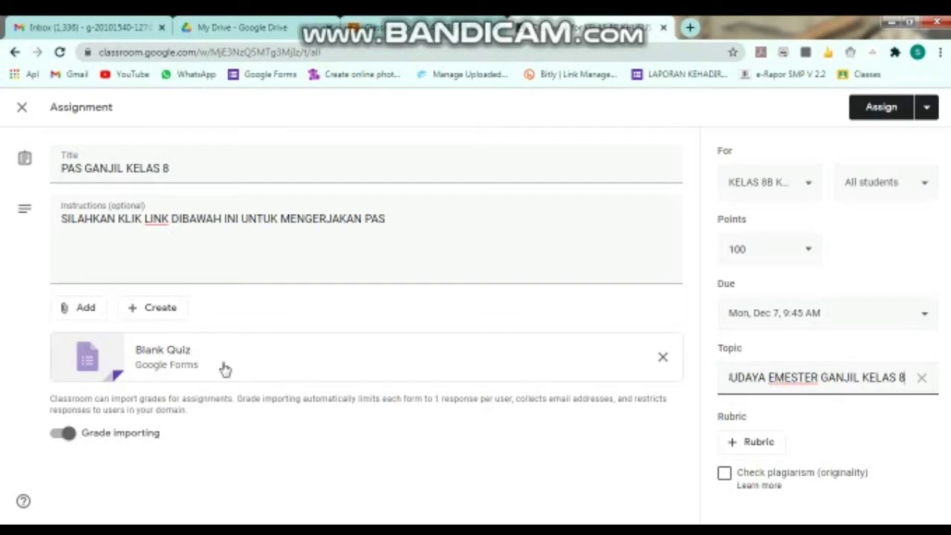
Step: Open the Blank Quiz form attached to the assignment for editing in Google Forms
left_click(177, 357)
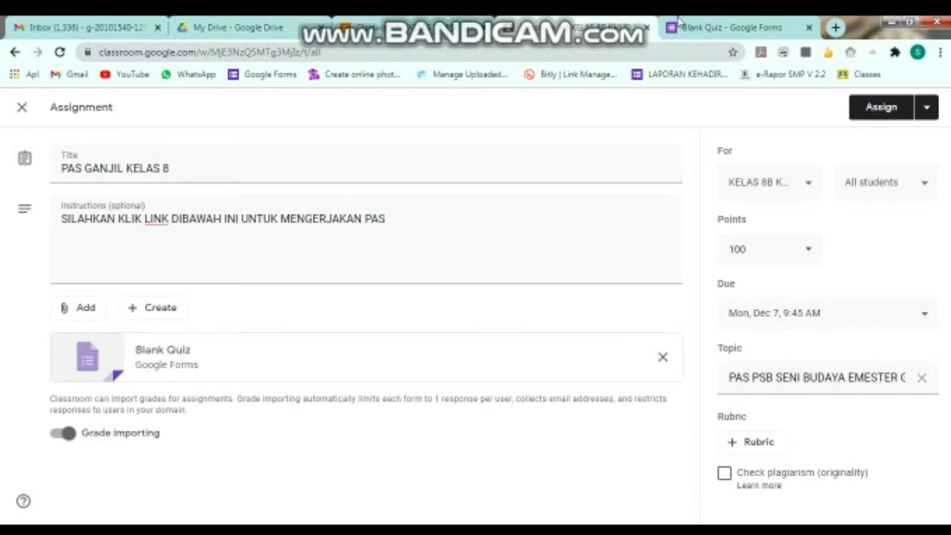
left_click(742, 25)
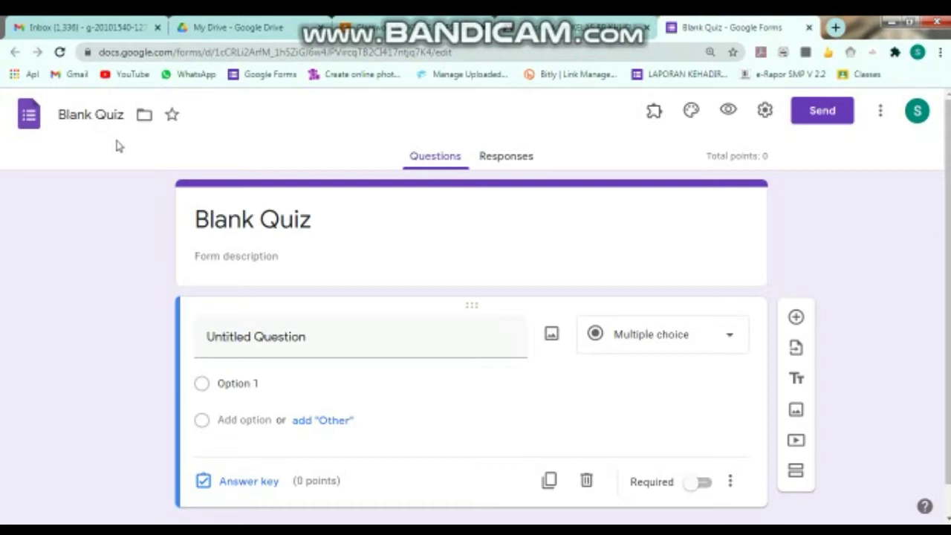
Step: Rename the form file as "PENILAIAN AKHIR SEMESTER GANJIL KELAS 8"
left_click(95, 115)
key("ctrl+a")
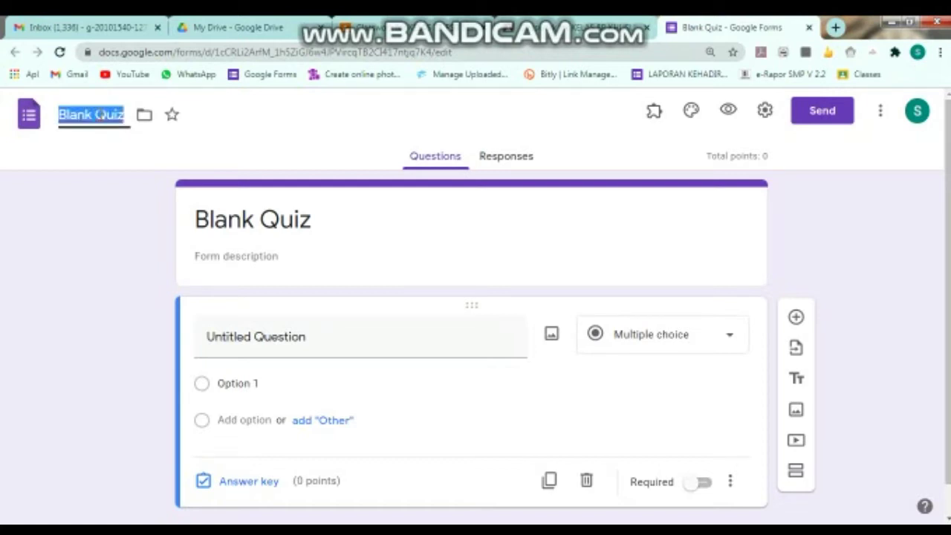
type("PE")
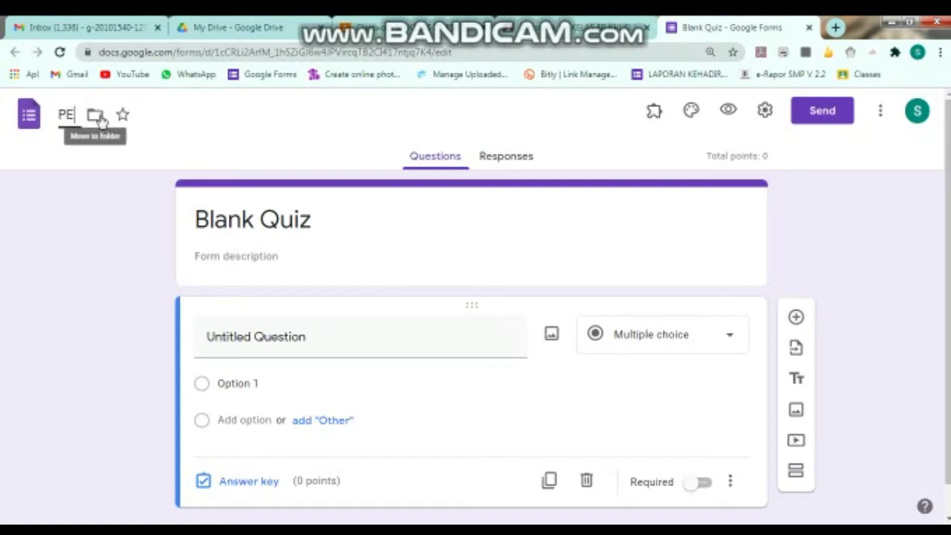
type("NILAI")
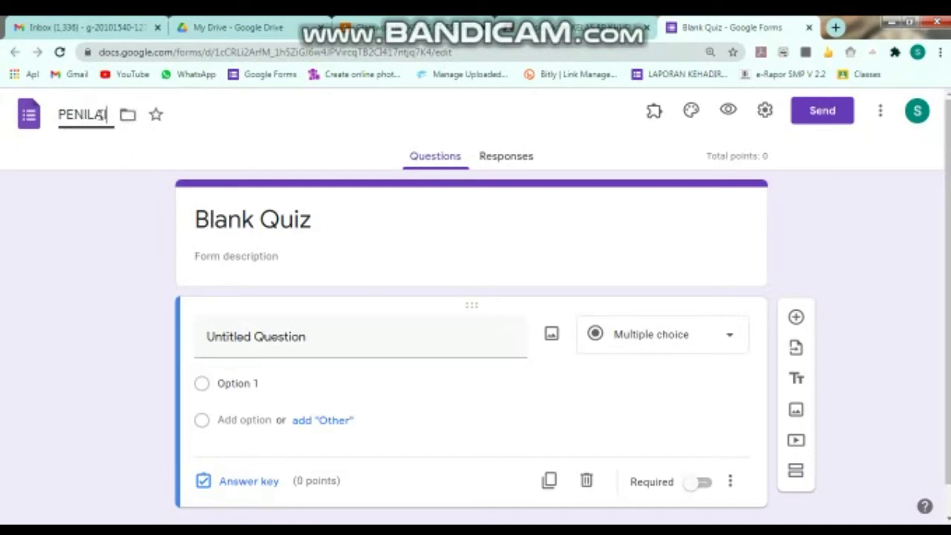
type("AN")
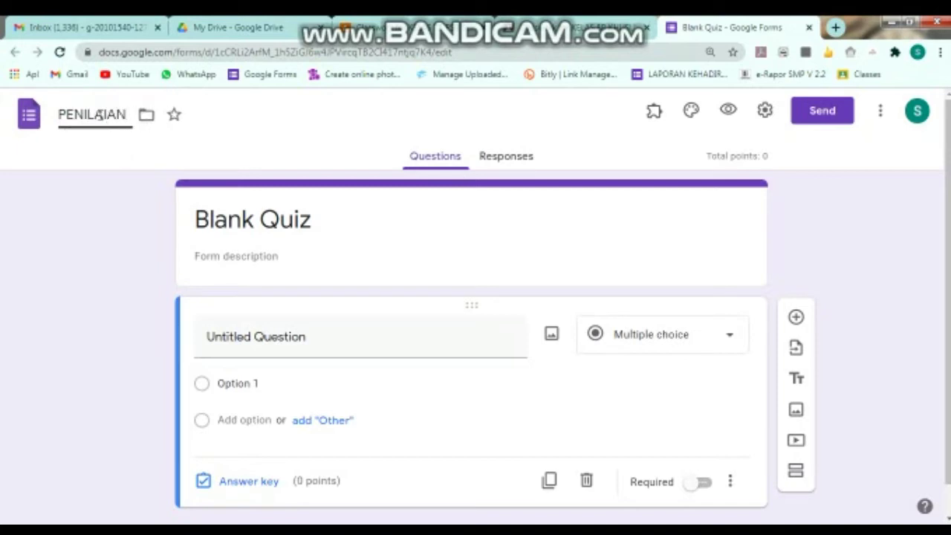
type(" AKHIR EMETER")
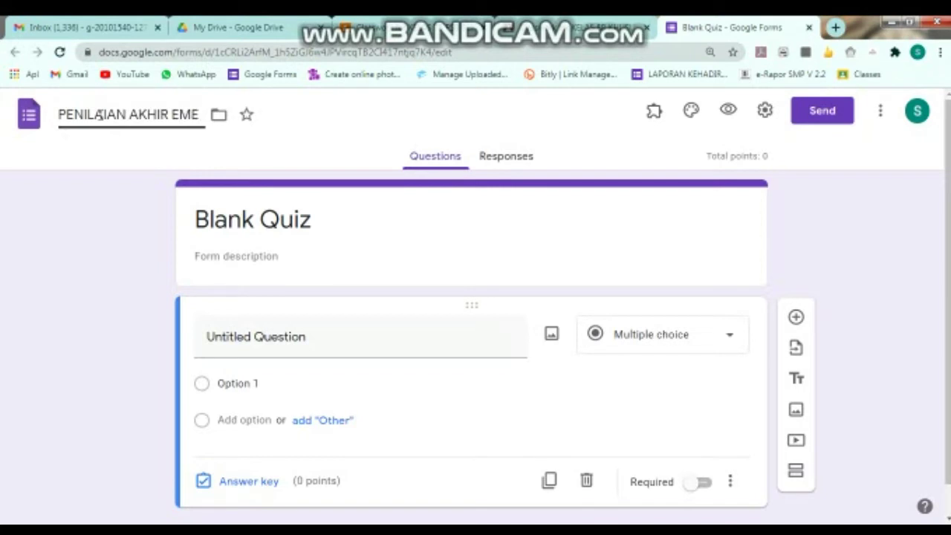
key("Left")
key("Left")
key("Left")
key("Left")
key("Left")
key("Left")
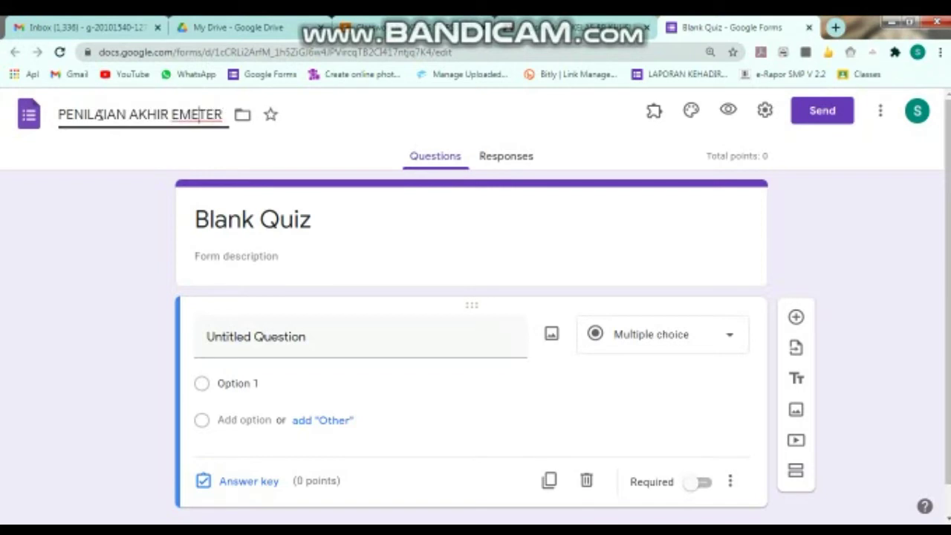
type("S")
key("Right")
key("Right")
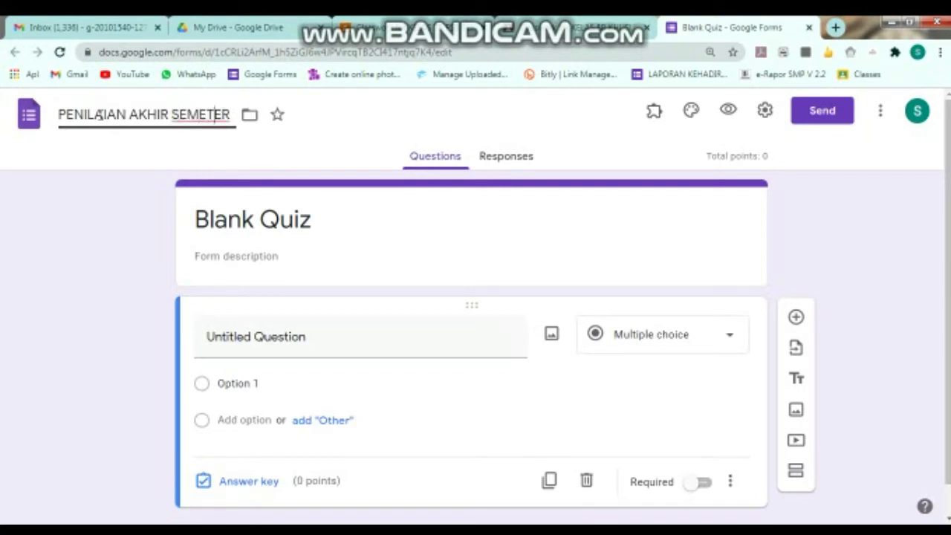
type("STER")
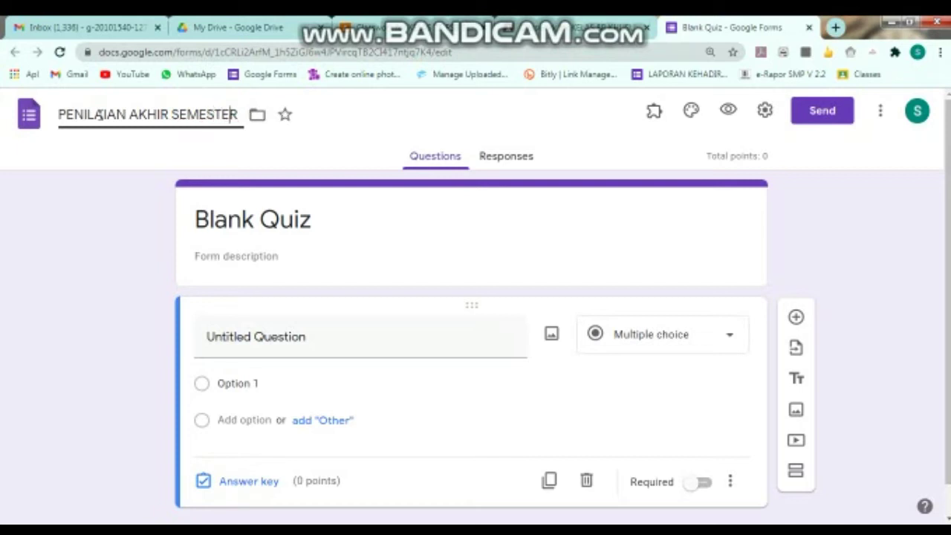
type(" GANJILK")
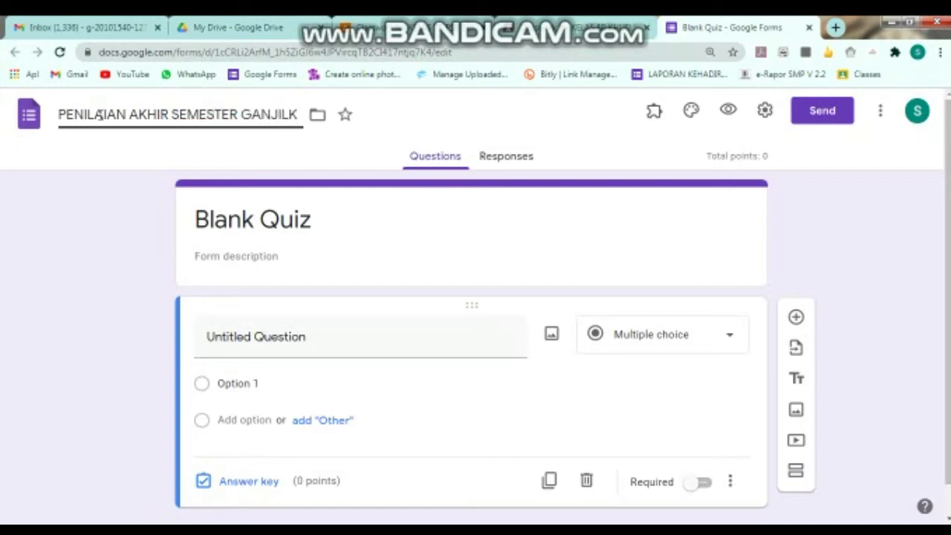
key("BackSpace")
type("KE")
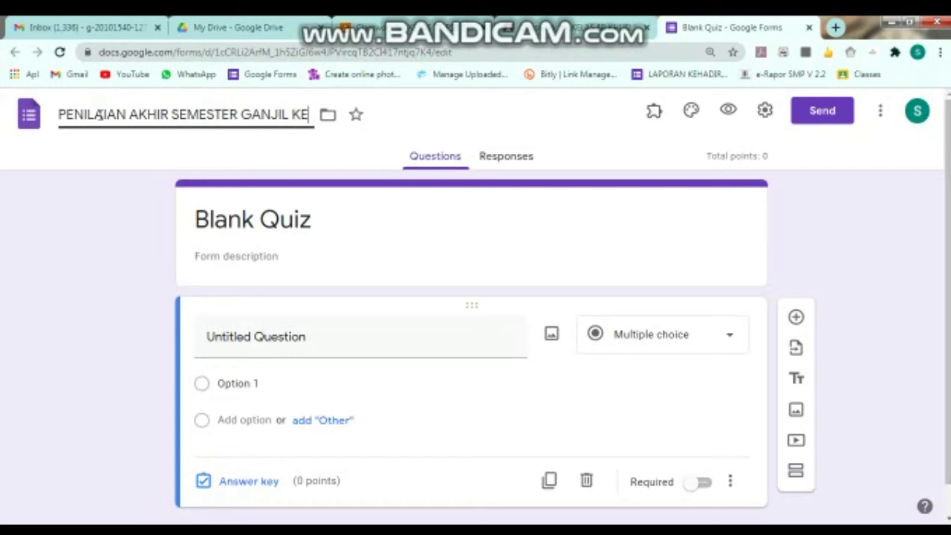
type("LAS 8")
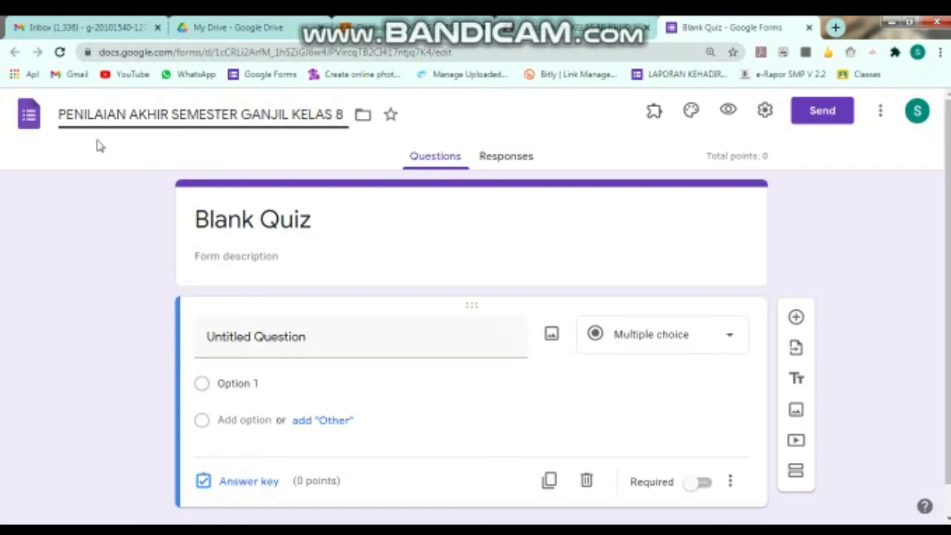
Step: Replace the form's "Blank Quiz" heading with a copy of the file name "PENILAIAN AKHIR SEMESTER GANJIL KELAS 8"
triple_click(222, 216)
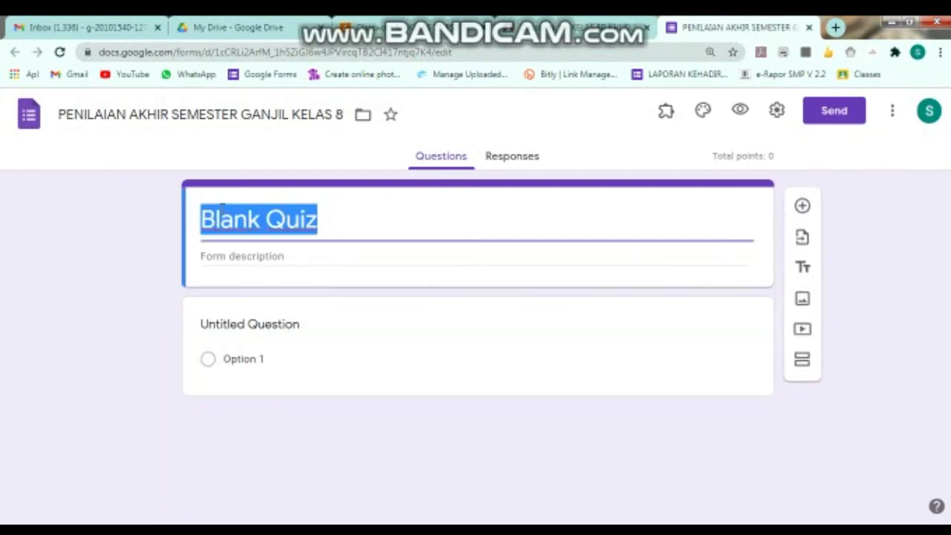
left_click(273, 113)
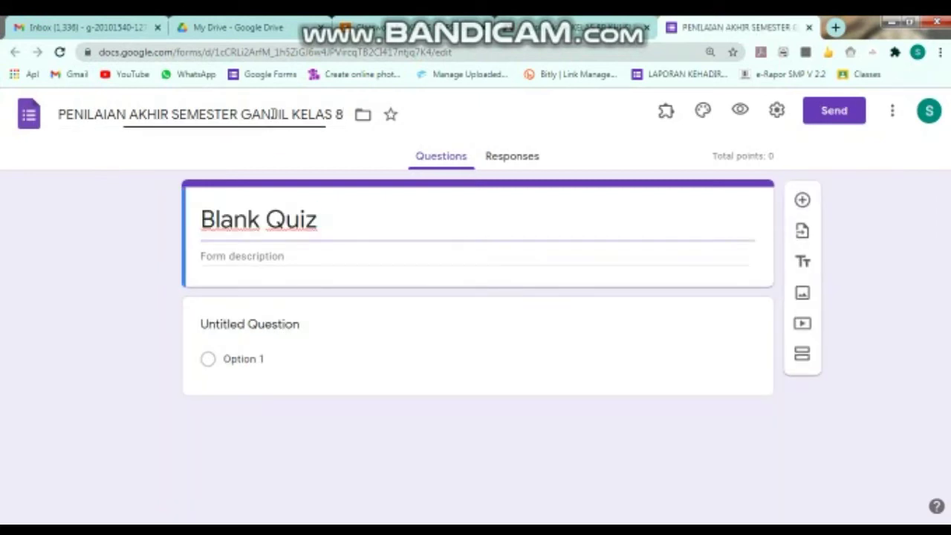
triple_click(274, 114)
key("ctrl+c")
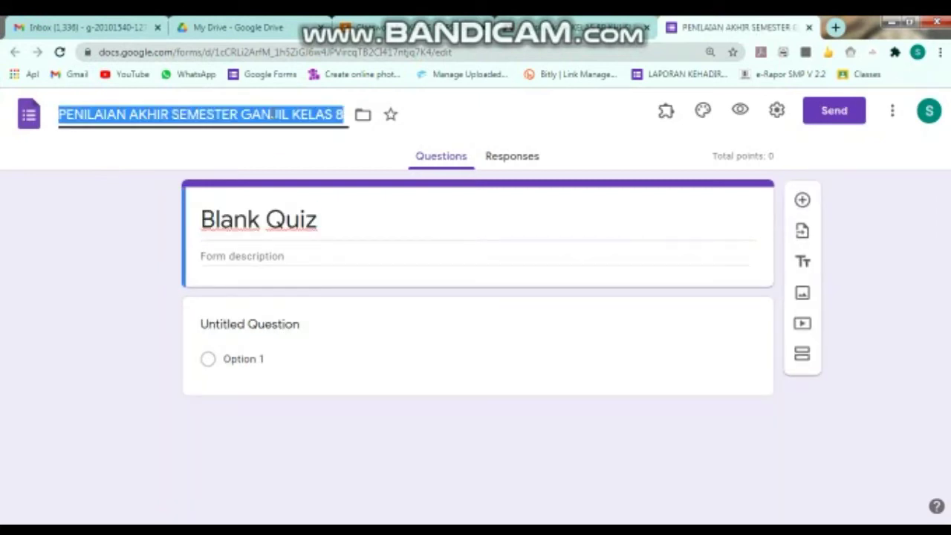
triple_click(266, 220)
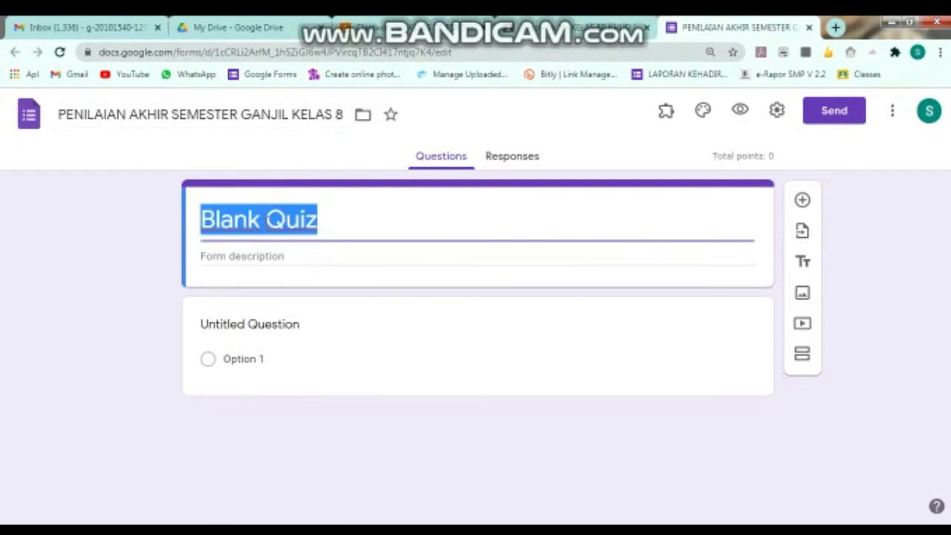
key("ctrl+v")
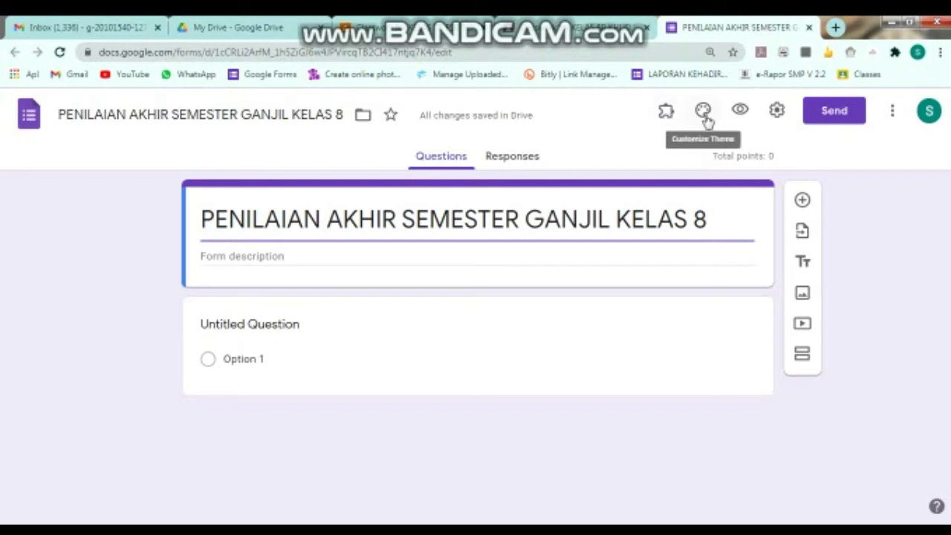
Step: Turn on collecting email addresses in the form's general settings and save the settings
left_click(776, 113)
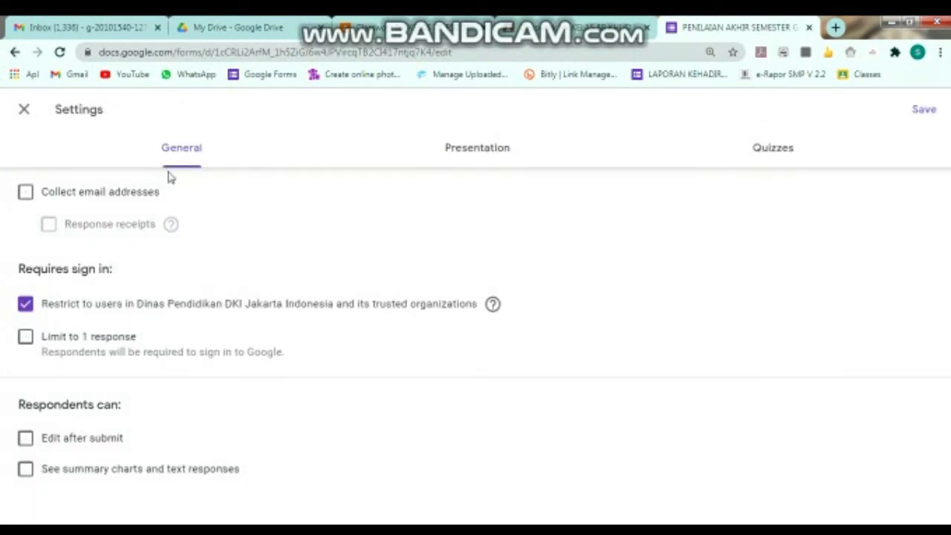
left_click(86, 199)
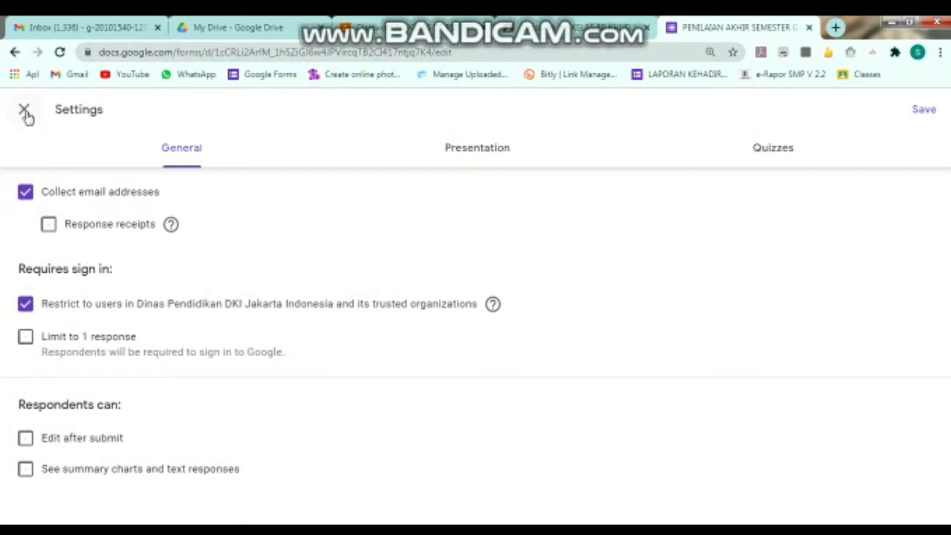
left_click(923, 109)
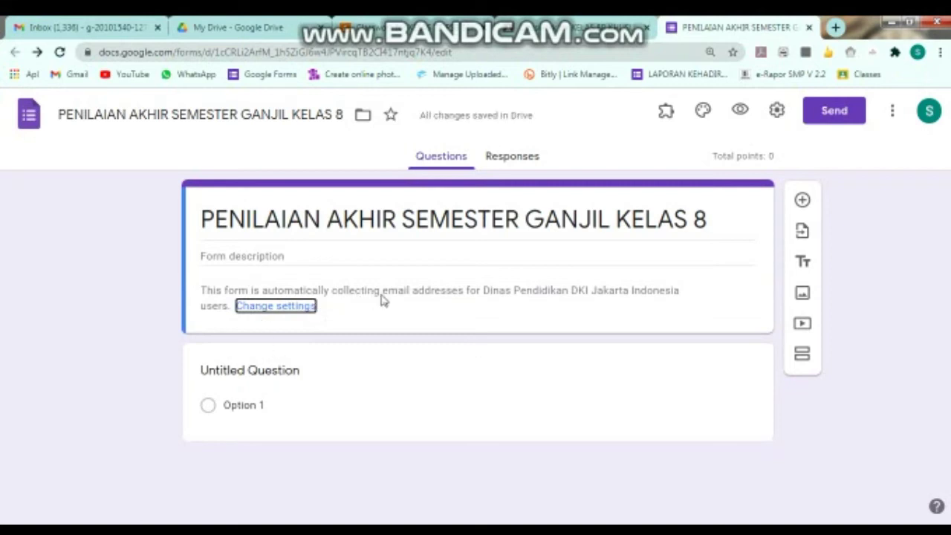
left_click(774, 112)
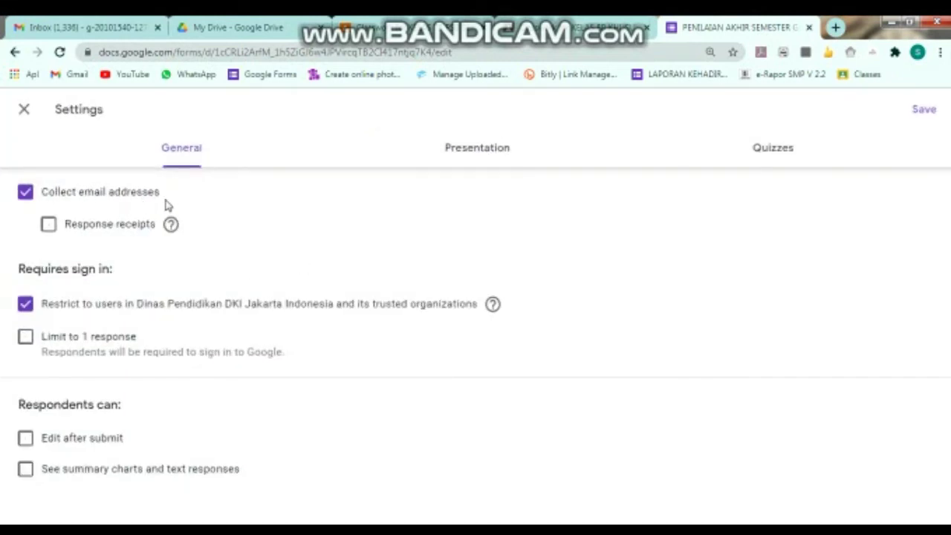
left_click(923, 110)
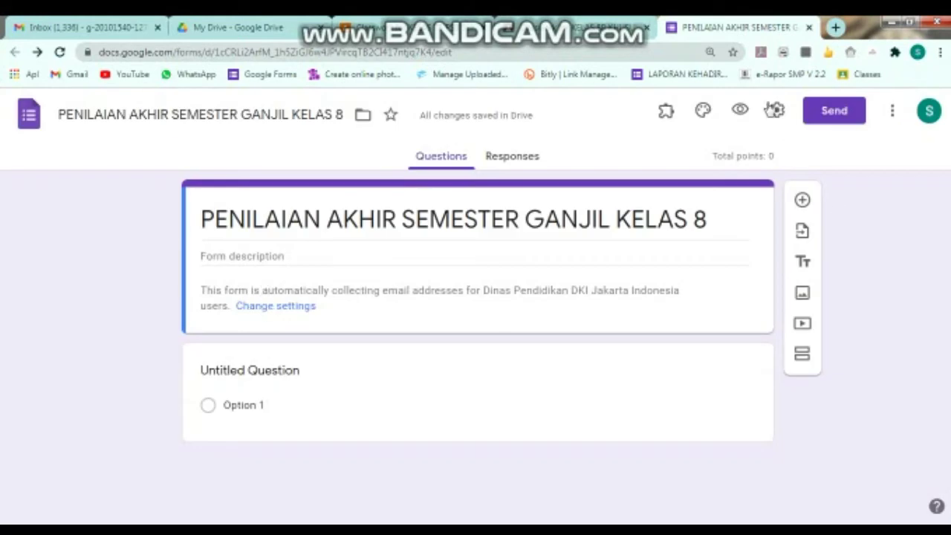
Step: Remove the restriction to Dinas Pendidikan DKI Jakarta users, limit the form to 1 response, and save the settings
left_click(775, 112)
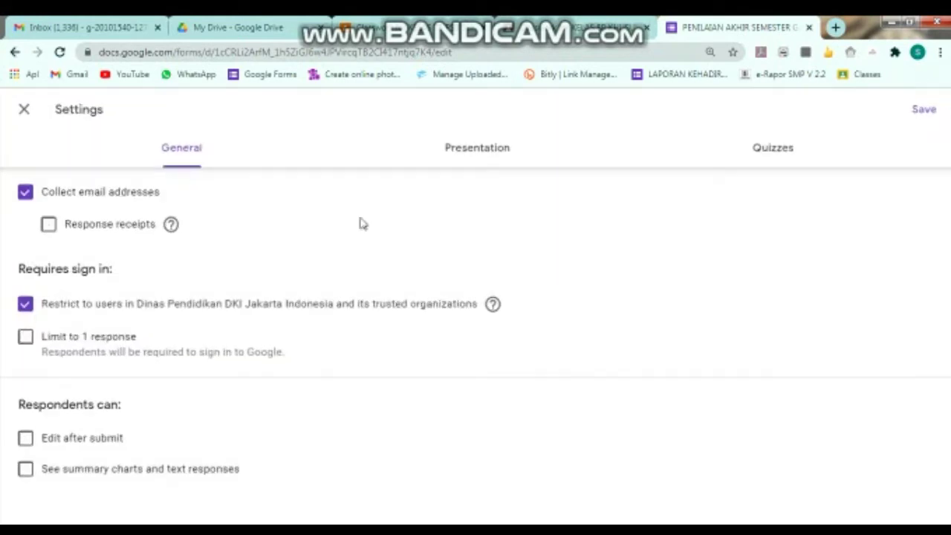
left_click(74, 308)
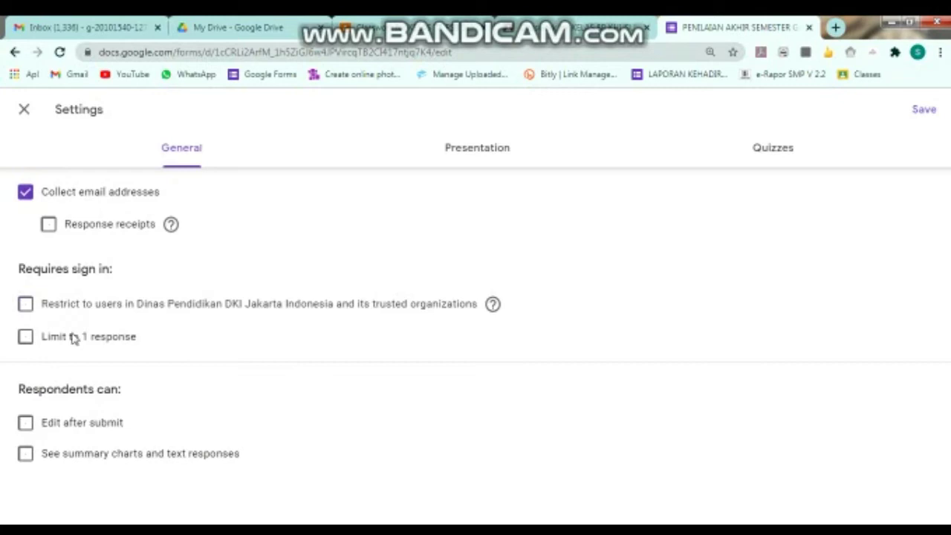
left_click(74, 336)
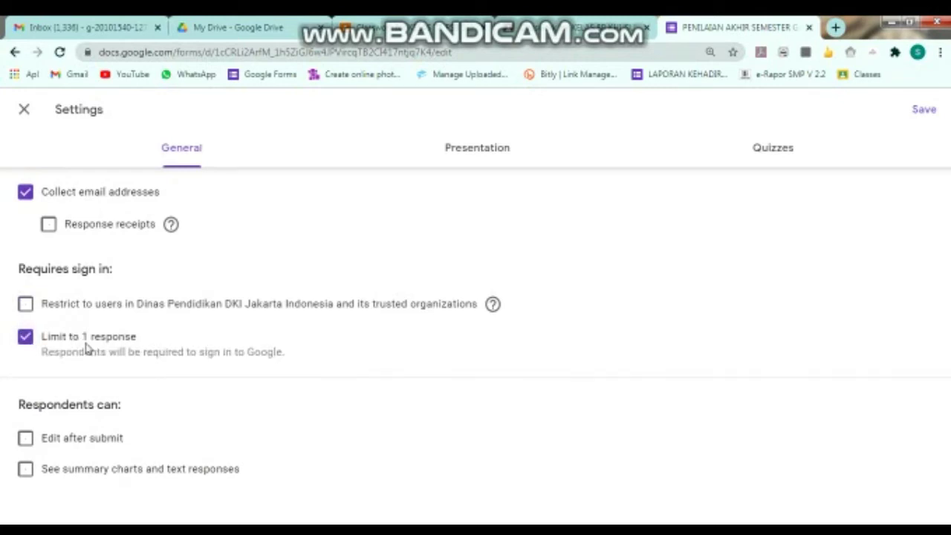
left_click(67, 308)
left_click(70, 335)
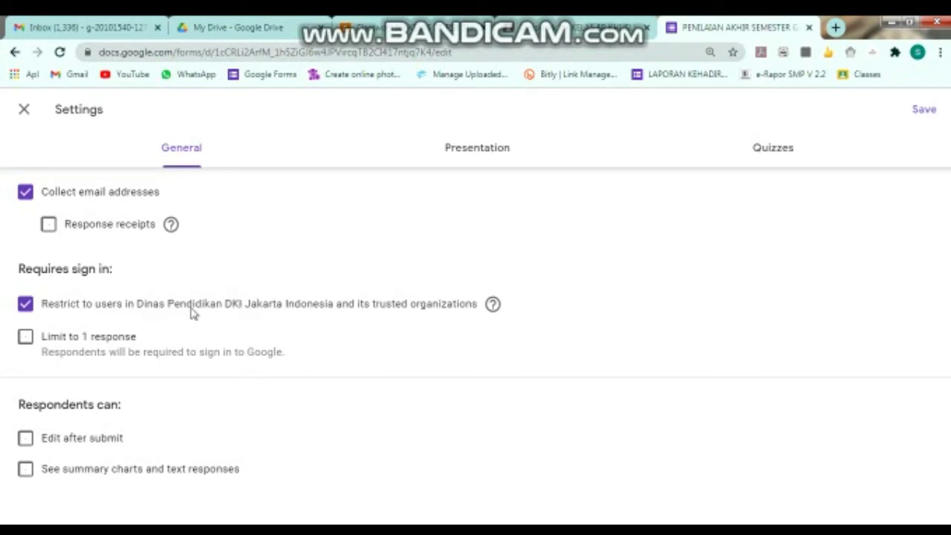
left_click(124, 340)
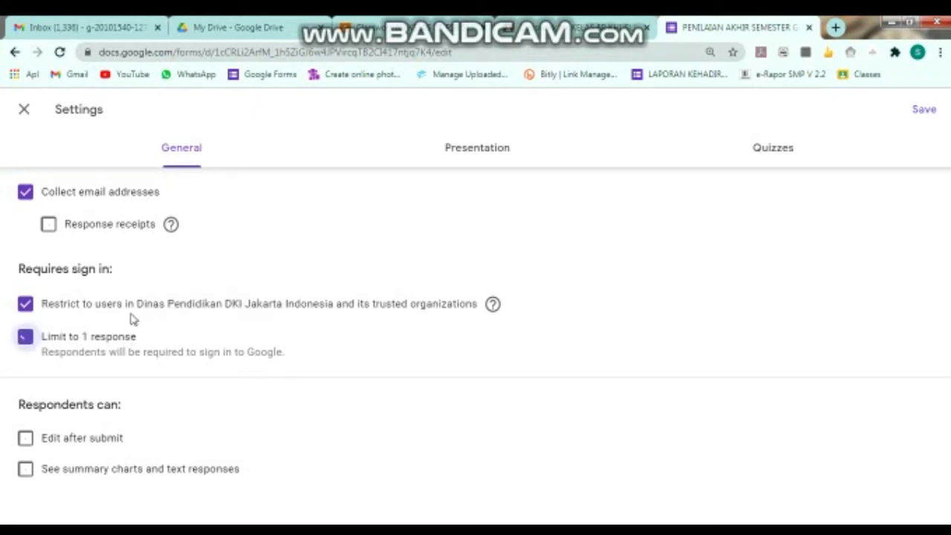
left_click(137, 306)
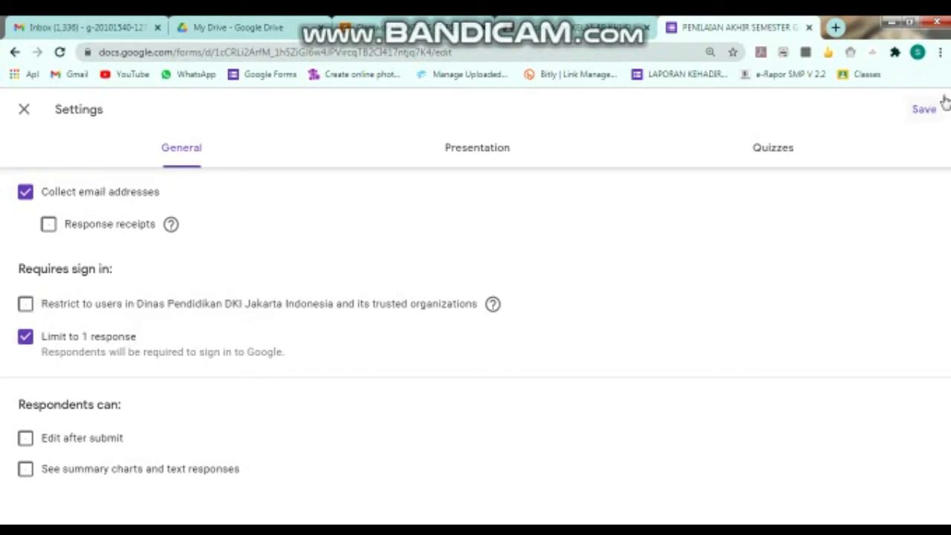
left_click(925, 109)
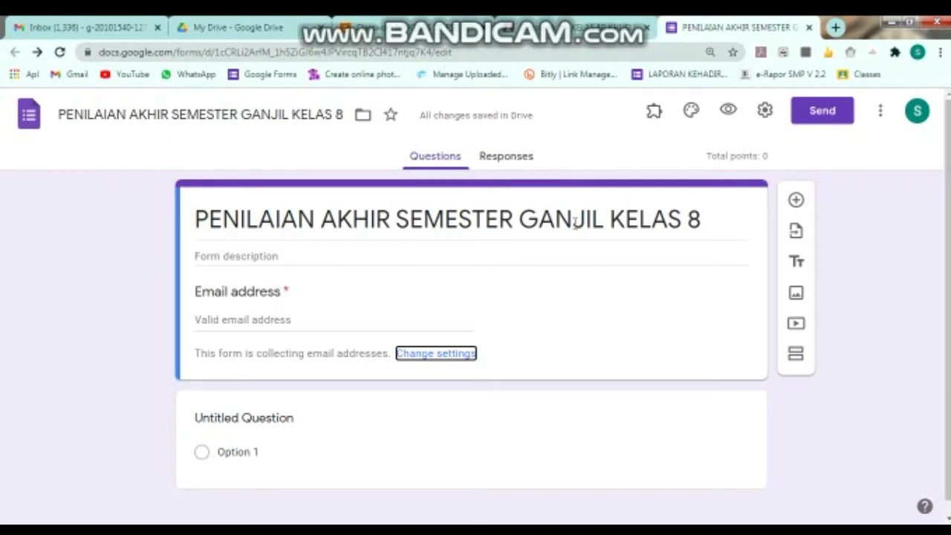
Step: Turn off collecting email addresses and enable shuffling of the question order in the form settings
left_click(765, 110)
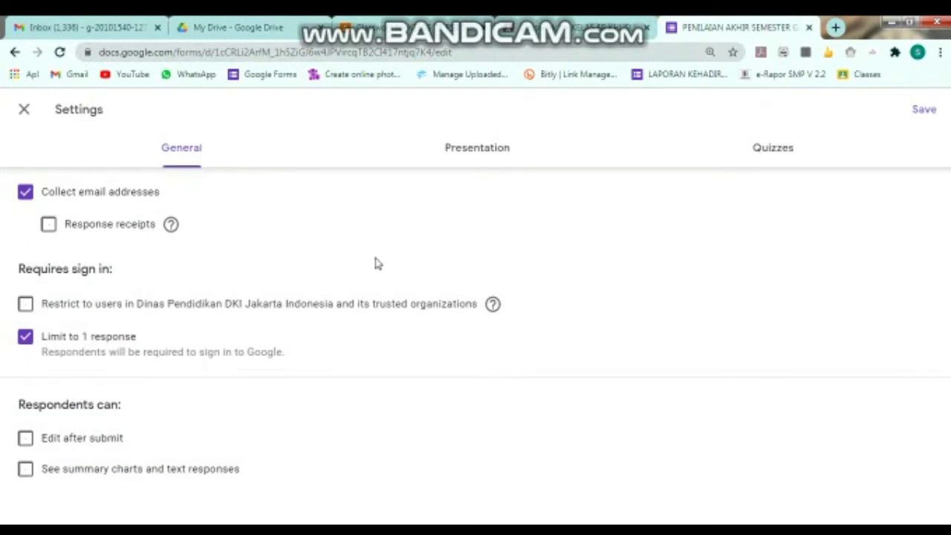
left_click(104, 192)
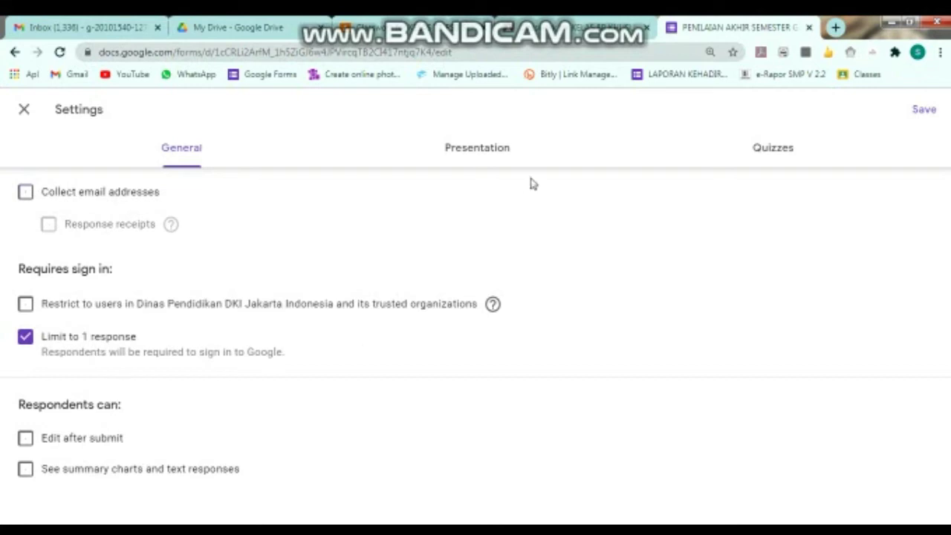
left_click(482, 150)
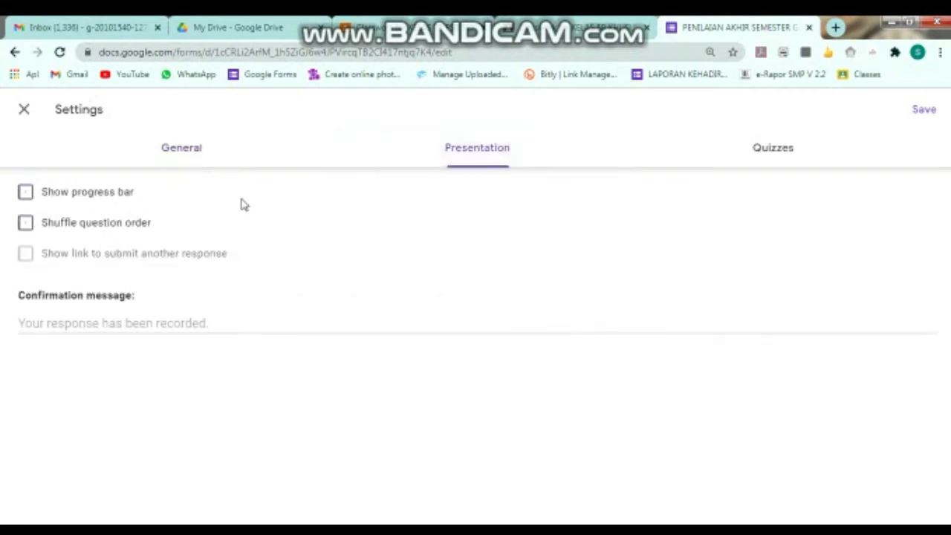
left_click(108, 229)
Step: Set the form's confirmation message to "TERIMA KASIH ANDA SUDAH MENYELESAIKAN PAS SENI BUDAYA SEMESTER GANJIL"
left_click(127, 324)
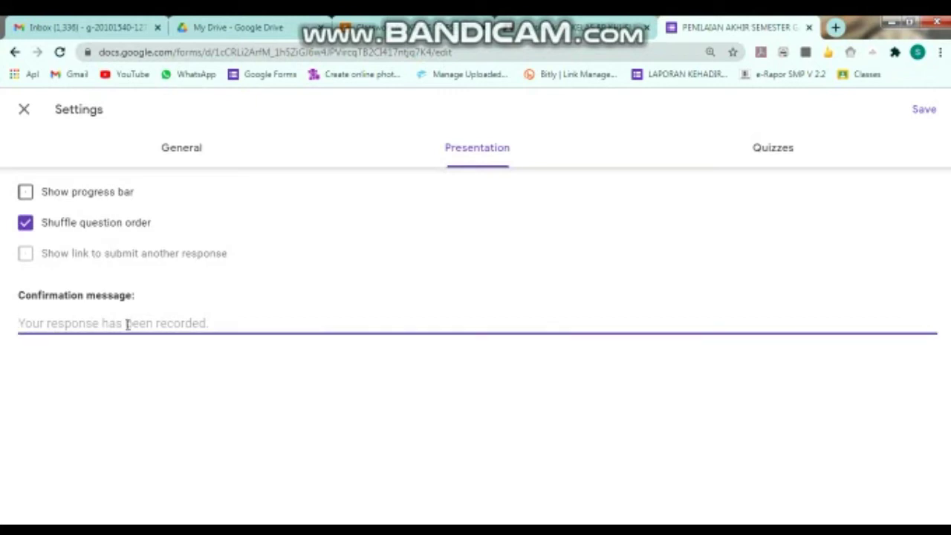
type("TERIMA")
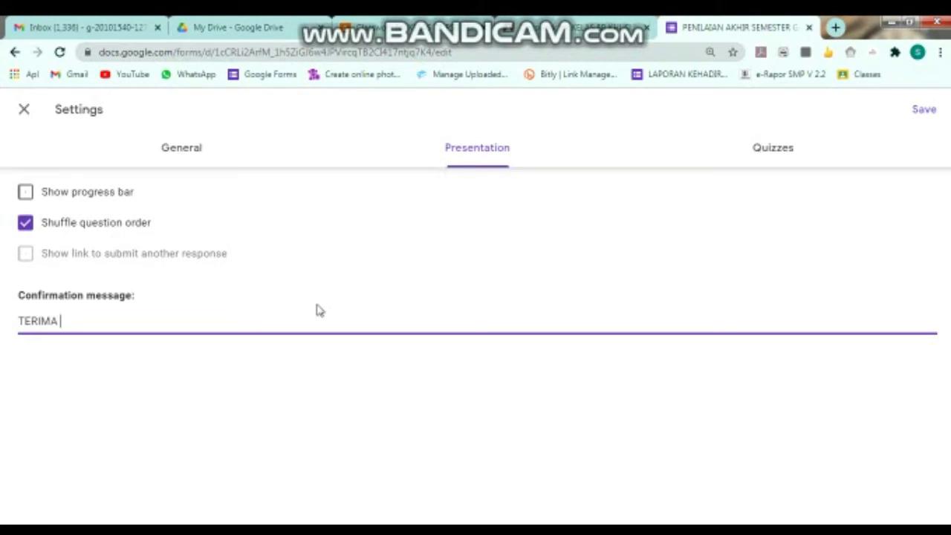
type(" KASIH AND")
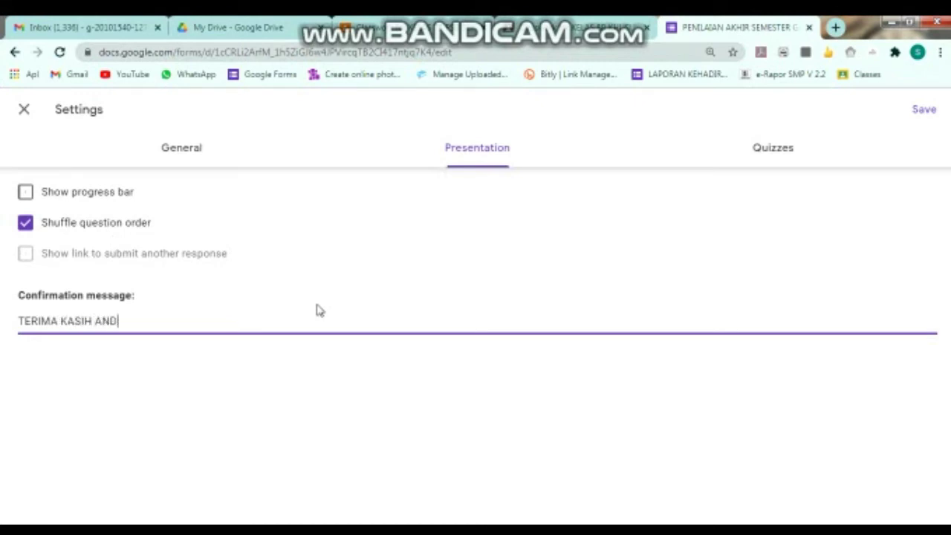
type("A SUDAH MENYEL")
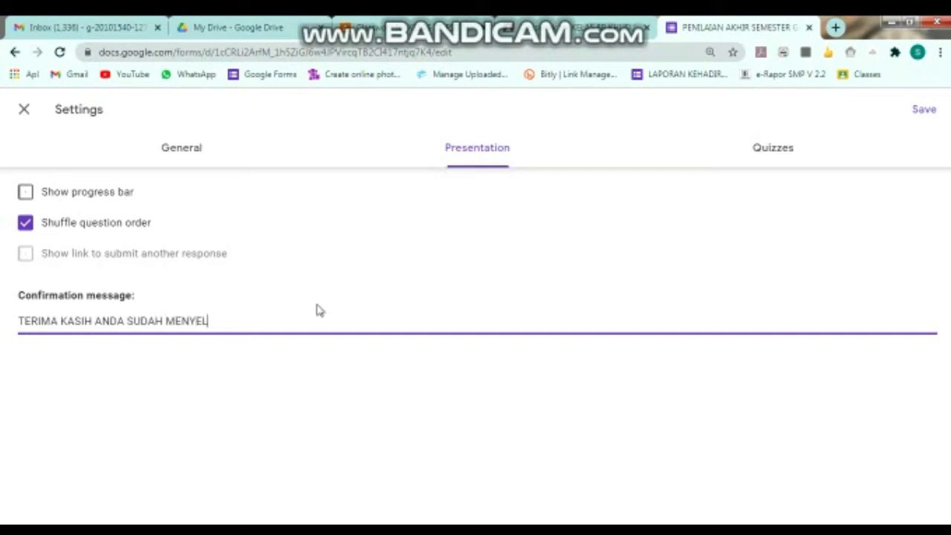
type("ESAI")
type("AK")
key("BackSpace")
key("BackSpace")
type("KAN PAS")
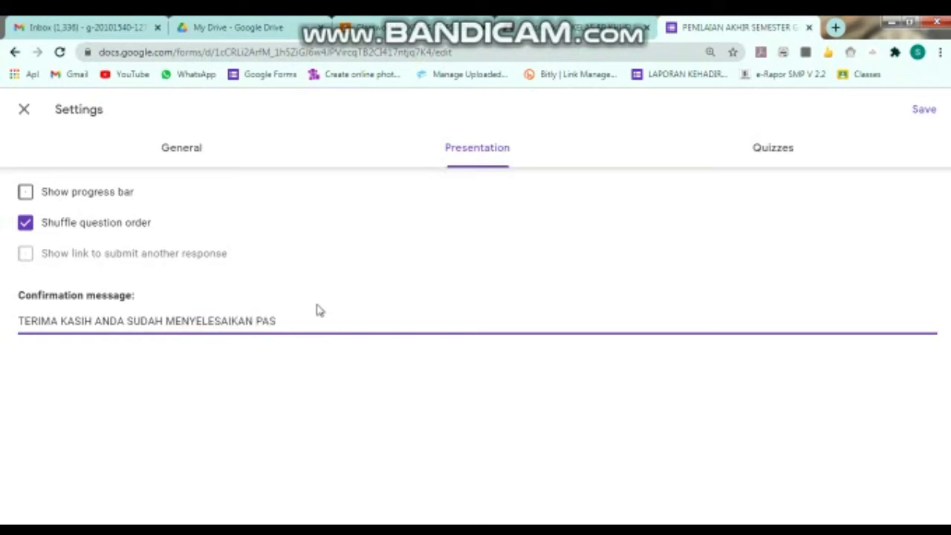
type(" SENI BUDAYA SMEETER")
key("Left")
key("Left")
key("Left")
key("Left")
type("S")
key("BackSpace")
key("BackSpace")
key("BackSpace")
type("EMEDSTERE")
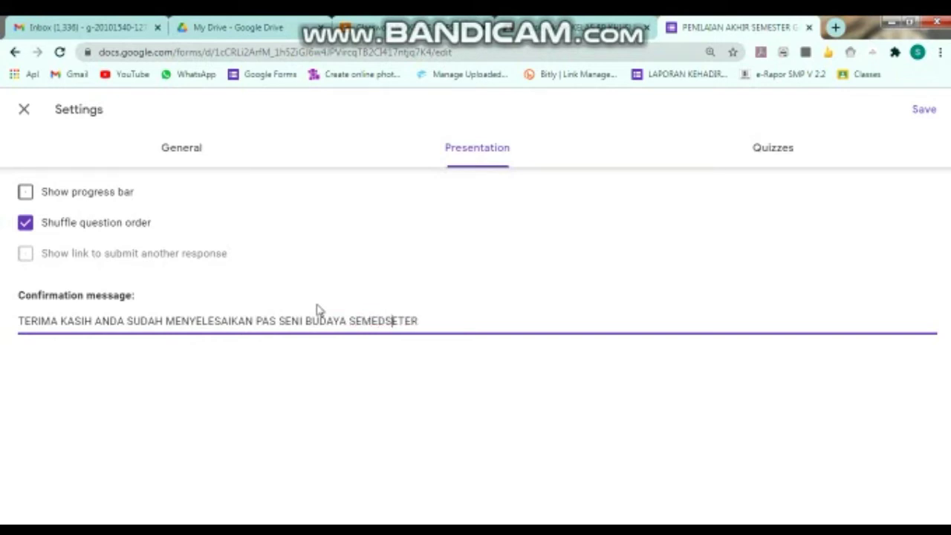
key("shift+Right")
key("shift+Right")
key("shift+Right")
key("shift+Right")
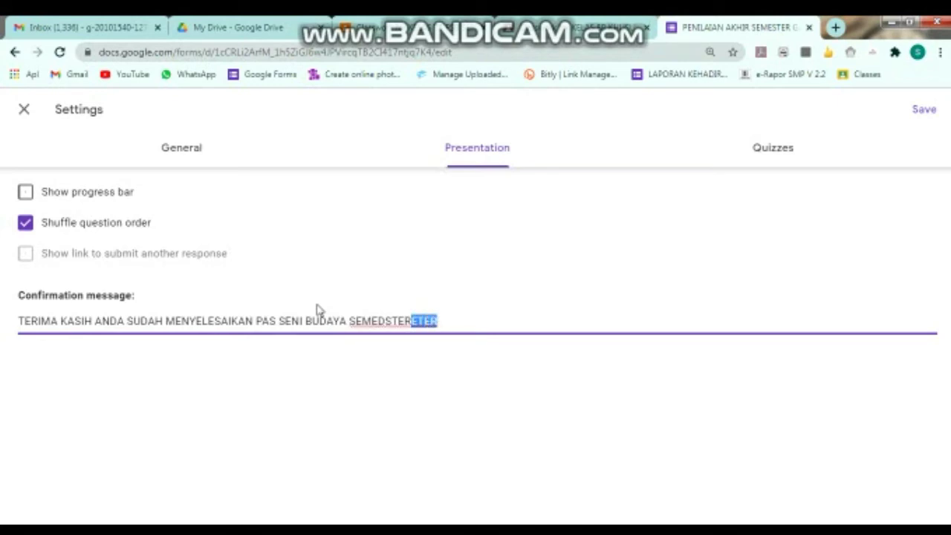
key("BackSpace")
key("Left")
key("Left")
key("BackSpace")
type("GAN")
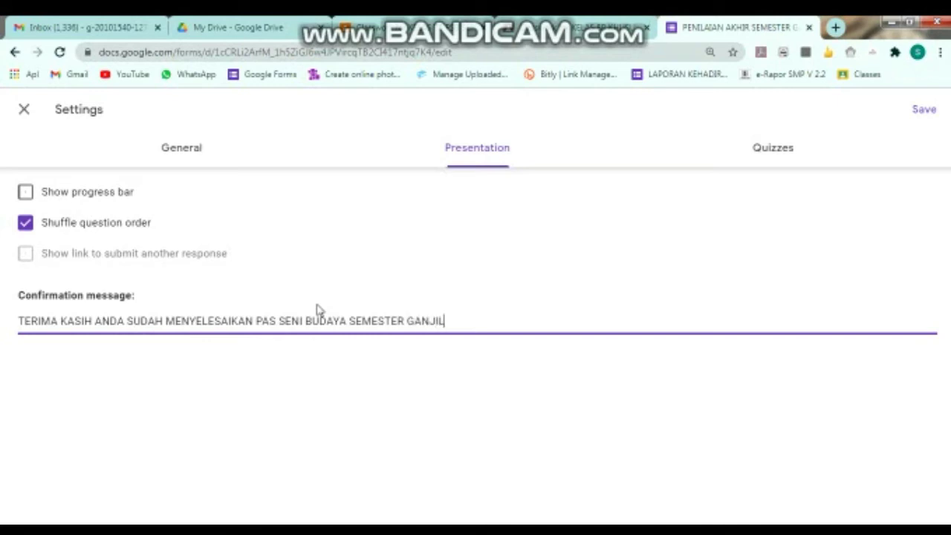
Step: Set the quiz's grade release to "Later, after manual review" in the quiz settings
left_click(765, 153)
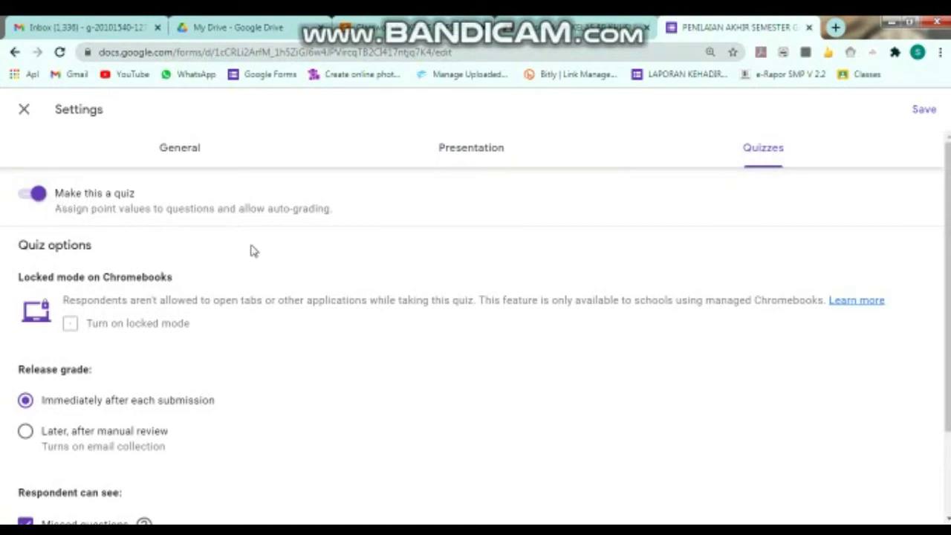
scroll(223, 326, "down", 2)
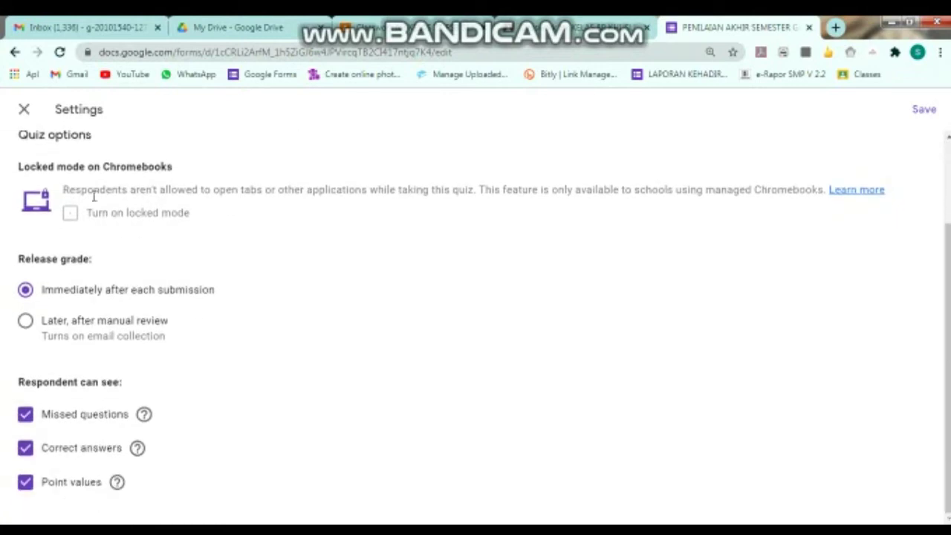
left_click(74, 324)
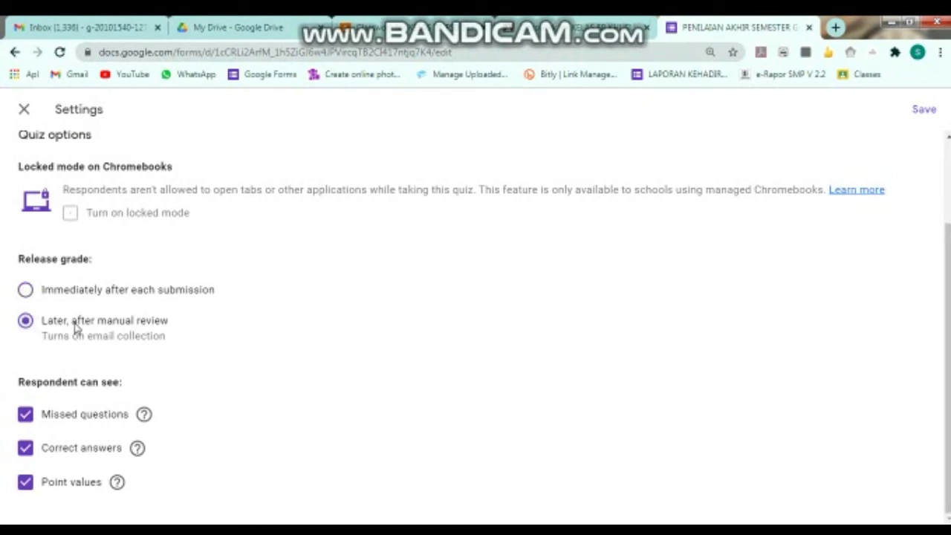
Step: Hide missed questions, correct answers and point values from respondents, and save the form settings
left_click(72, 417)
left_click(72, 450)
left_click(75, 479)
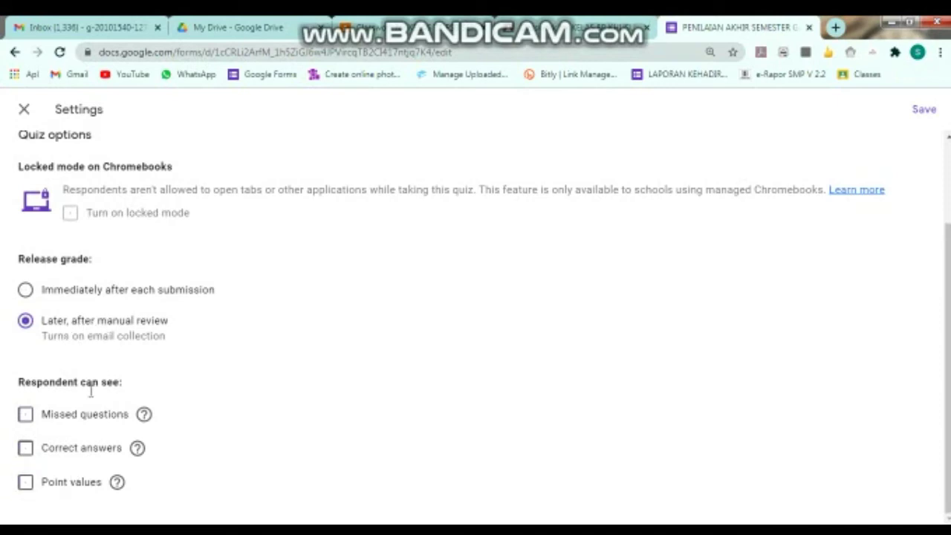
left_click(65, 487)
left_click(46, 486)
left_click(73, 483)
left_click(75, 483)
scroll(197, 286, "up", 3)
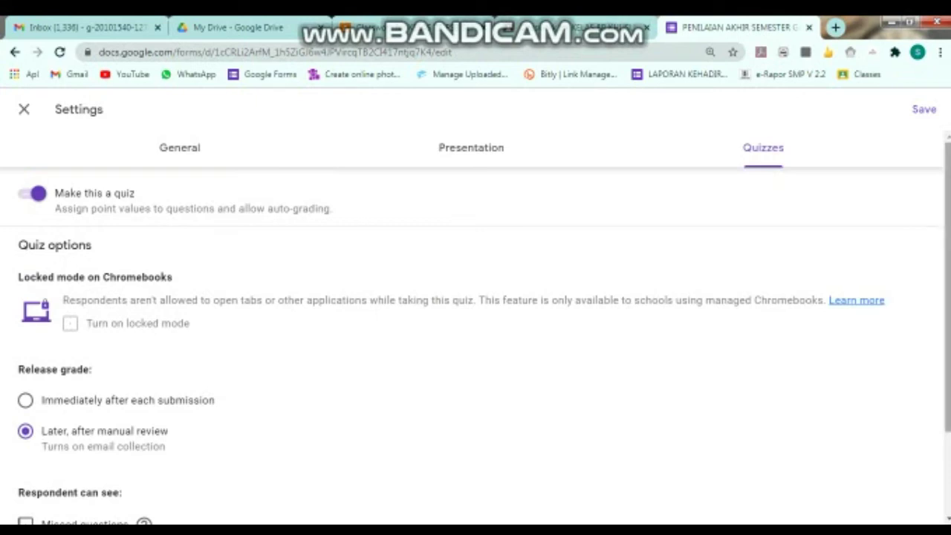
left_click(922, 112)
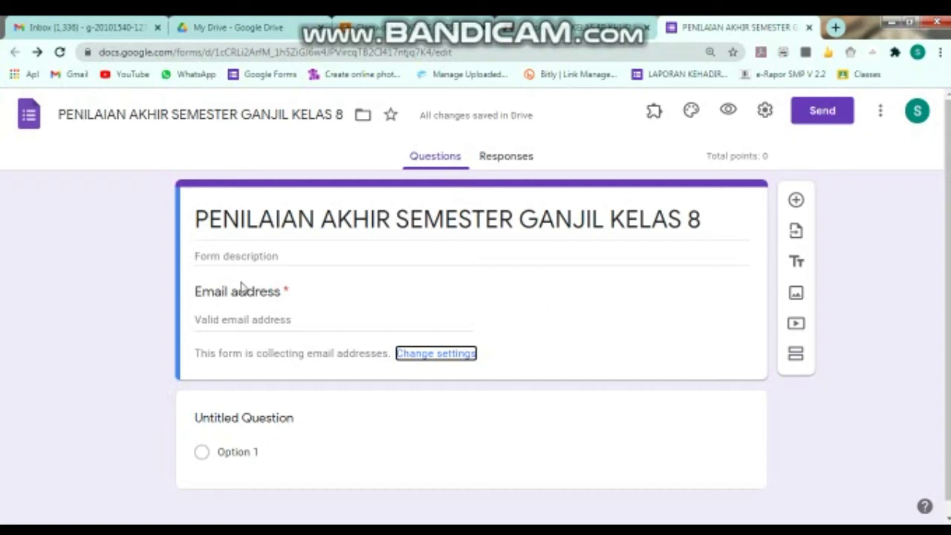
Step: Turn the untitled question into a required short-answer question titled "NAMA LENGKAP"
scroll(681, 278, "down", 1)
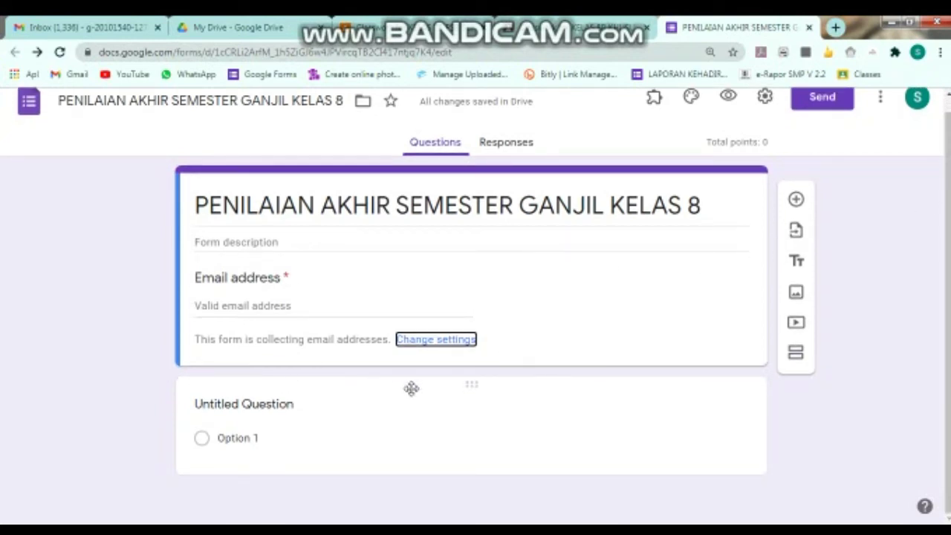
left_click(282, 399)
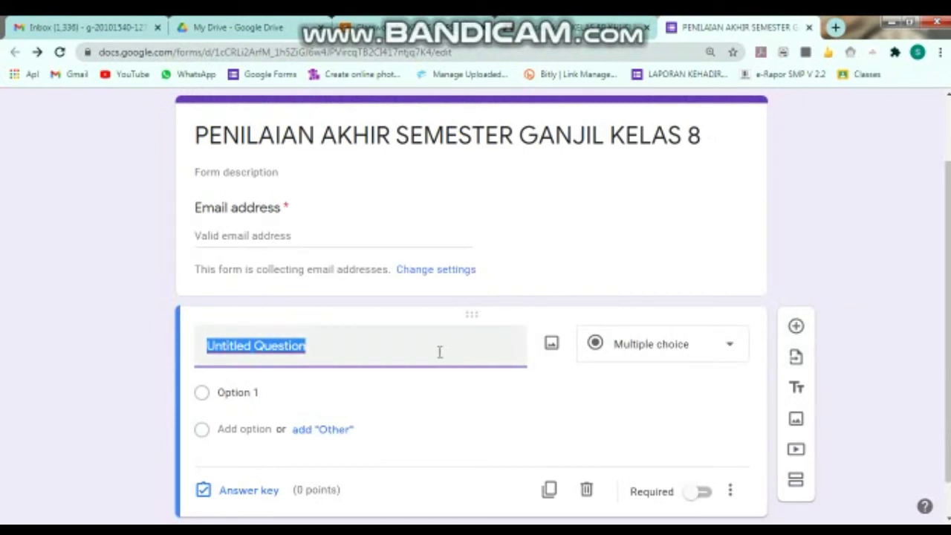
type("NAMA LENGKAP")
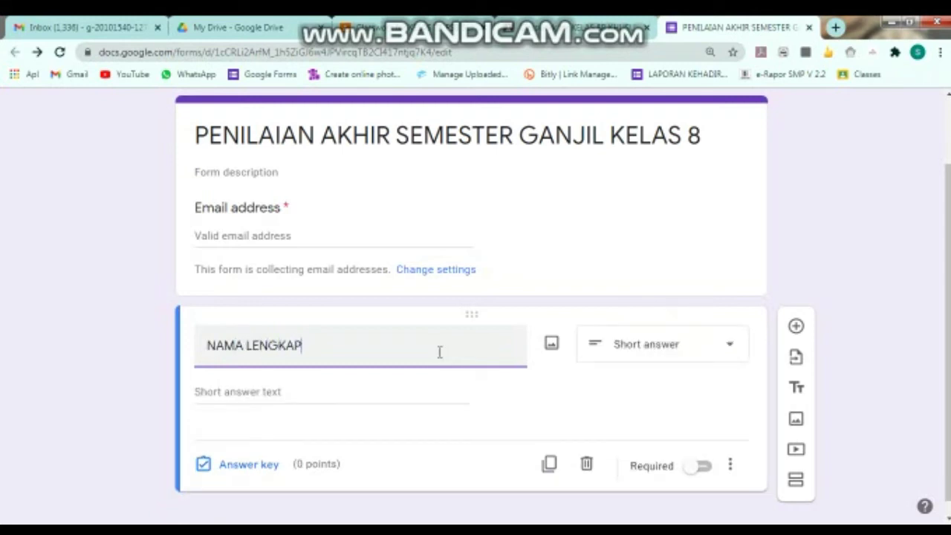
left_click(913, 158)
scroll(859, 207, "down", 1)
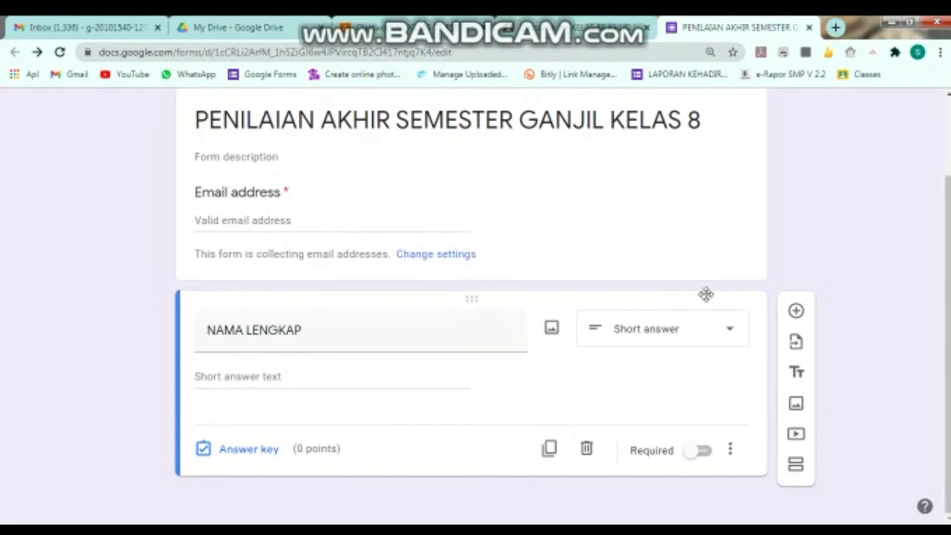
left_click(727, 333)
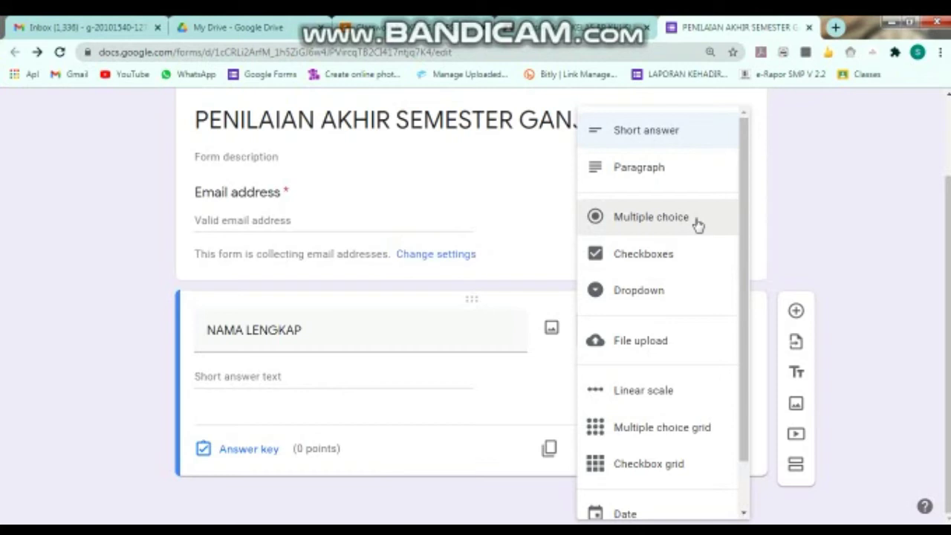
left_click(663, 139)
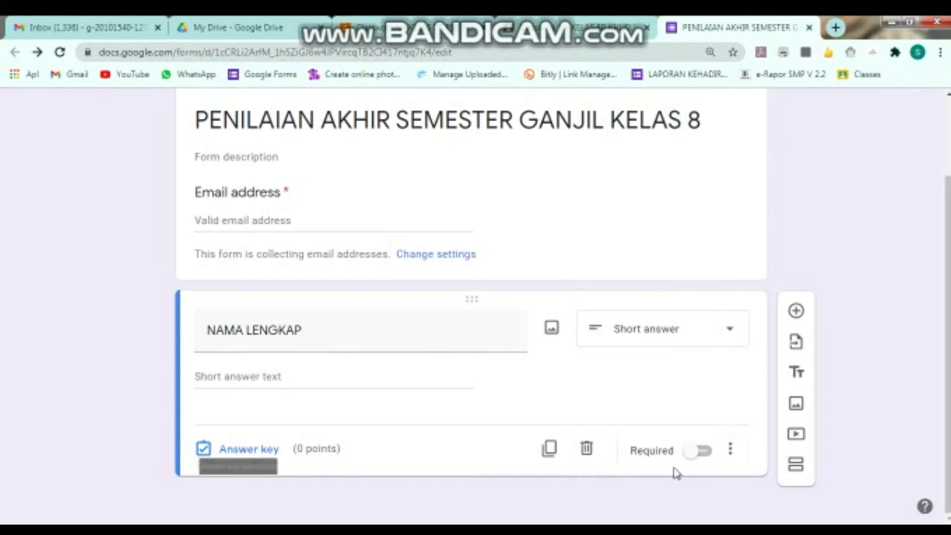
left_click(703, 455)
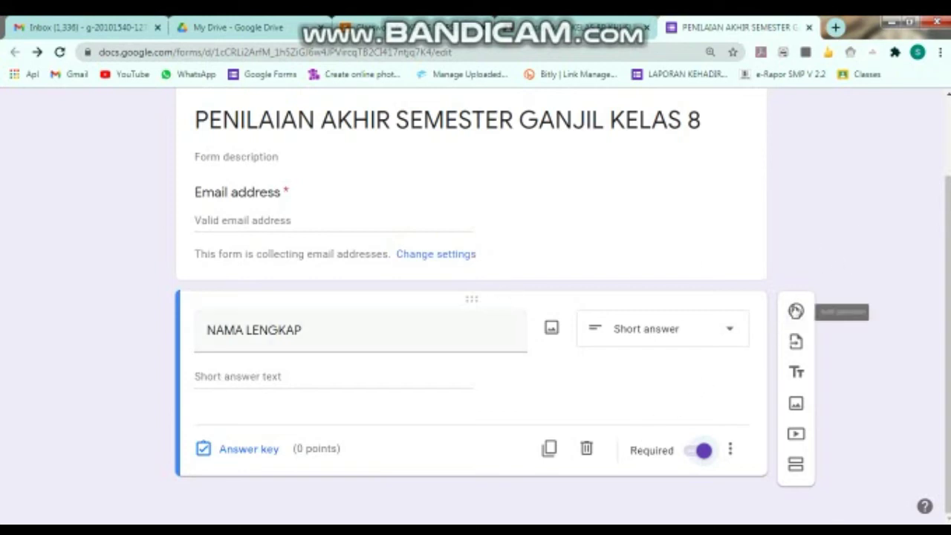
Step: Add a new question titled "KELAS" below the name question and make it a dropdown
left_click(795, 310)
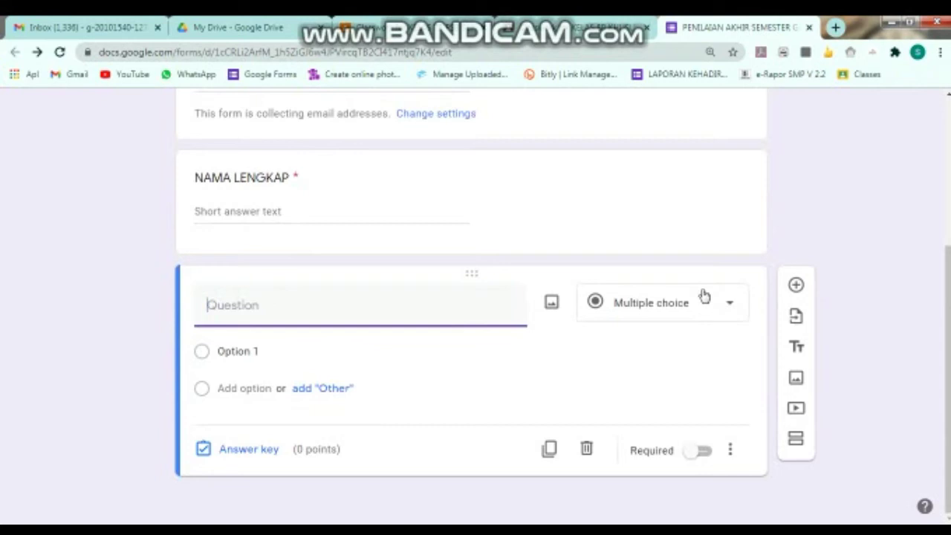
type("KELAS")
left_click(685, 310)
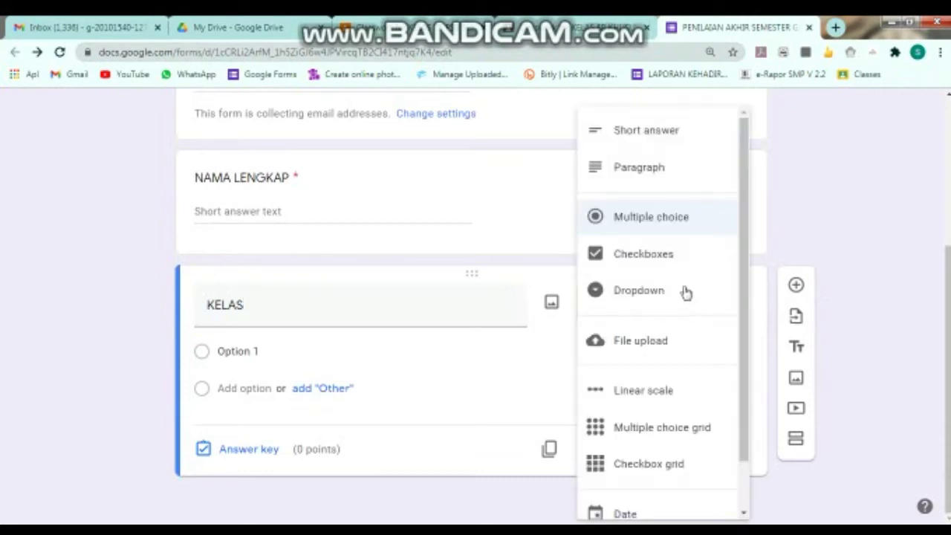
left_click(664, 290)
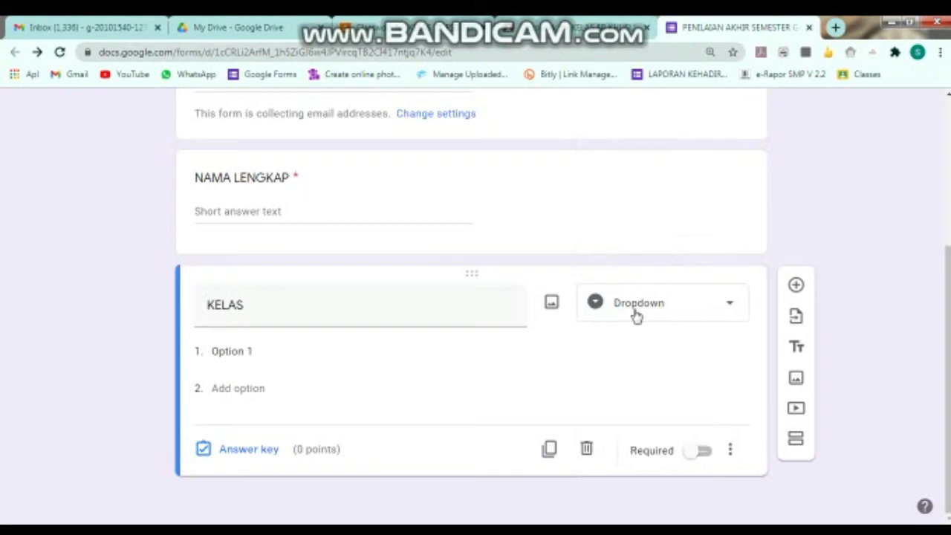
Step: Fill the KELAS dropdown with the six options 8A, 8B, 8C, 8D, 8E and 8F
left_click(257, 355)
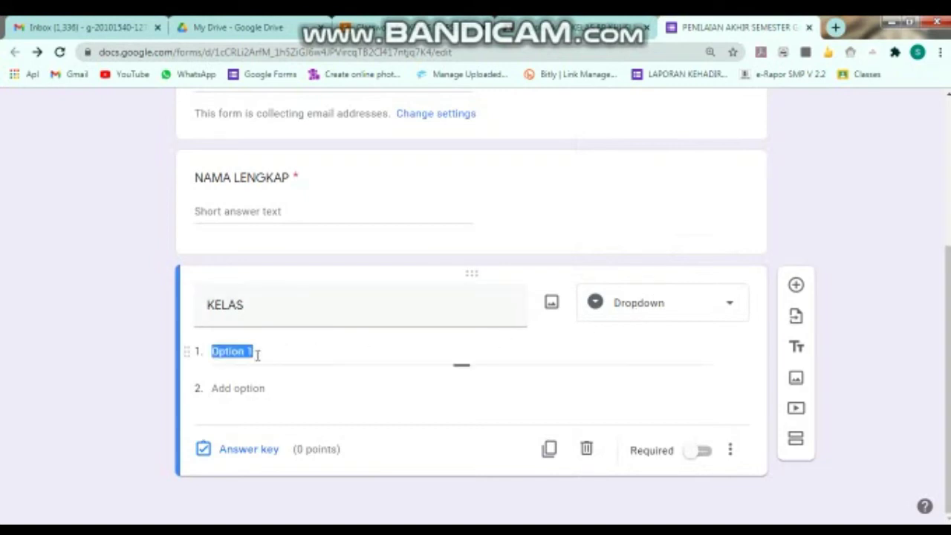
type("BA")
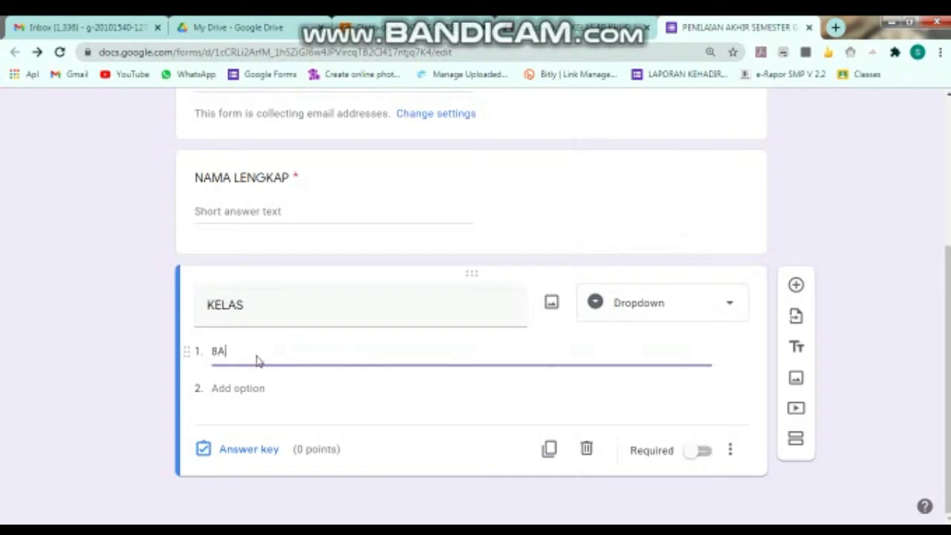
key("Tab")
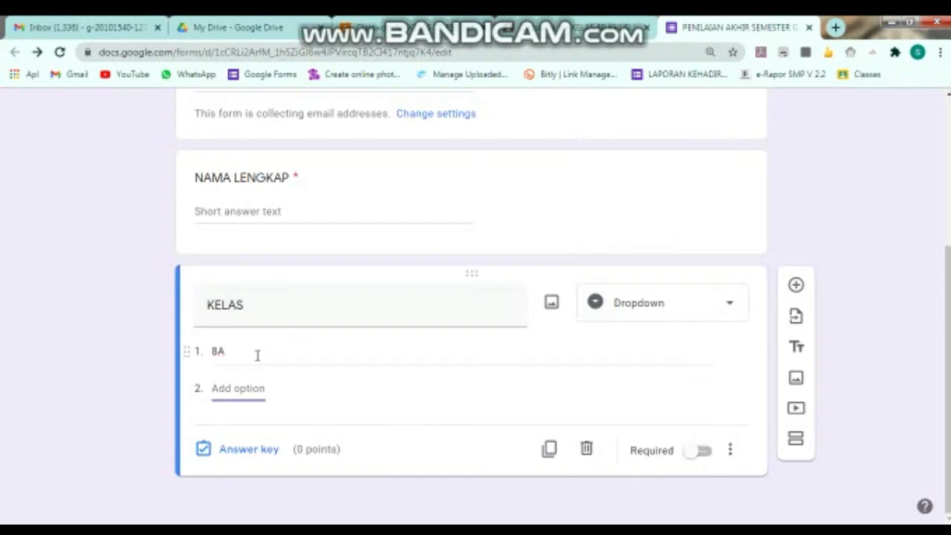
type("8B")
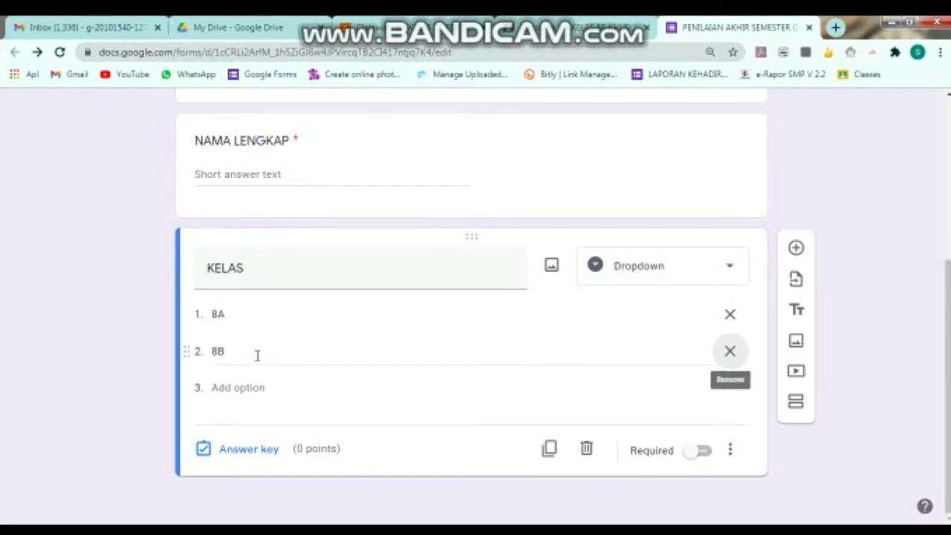
left_click(234, 387)
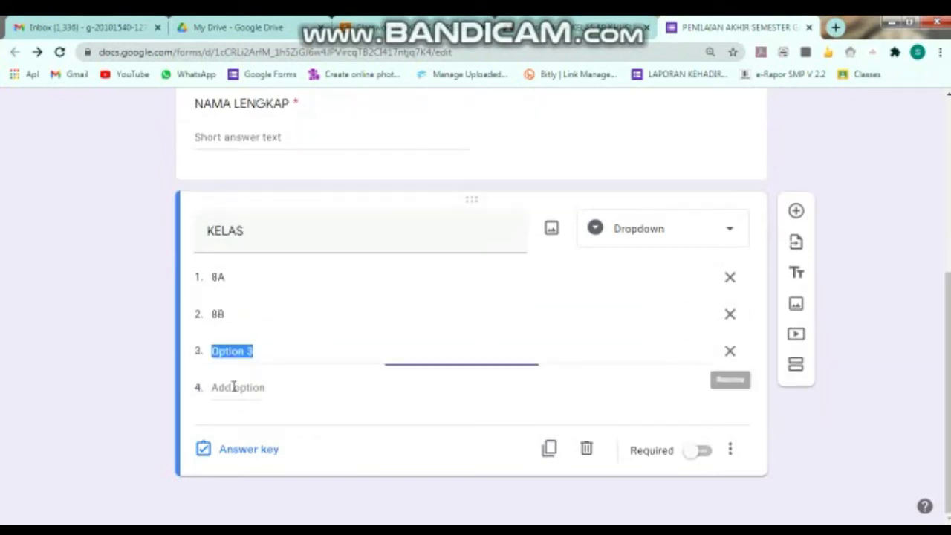
type("8C")
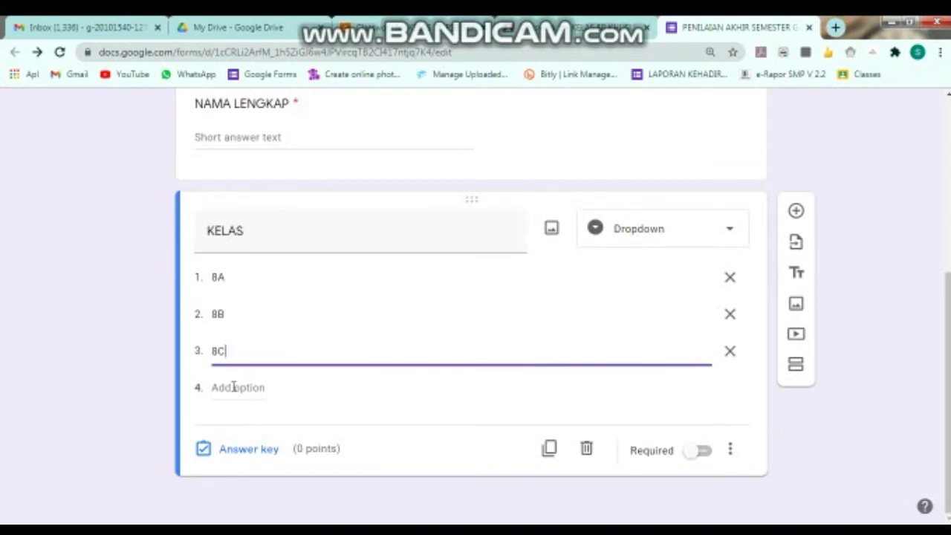
left_click(233, 387)
type("9")
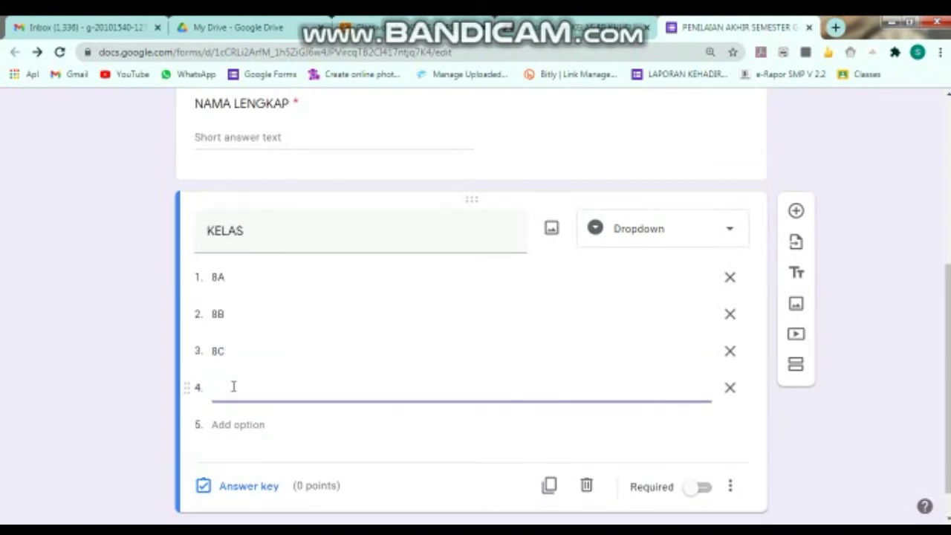
left_click(239, 423)
type("8E")
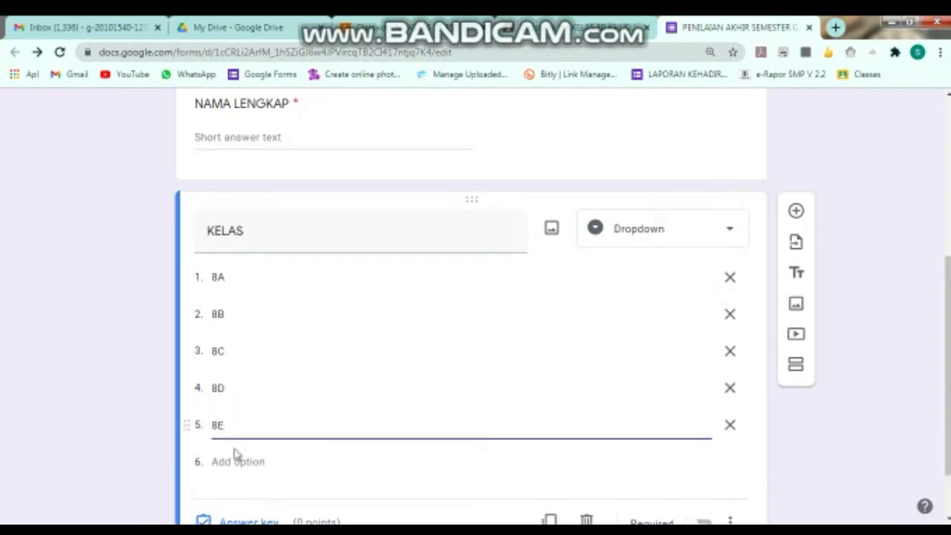
left_click(231, 459)
type("8F")
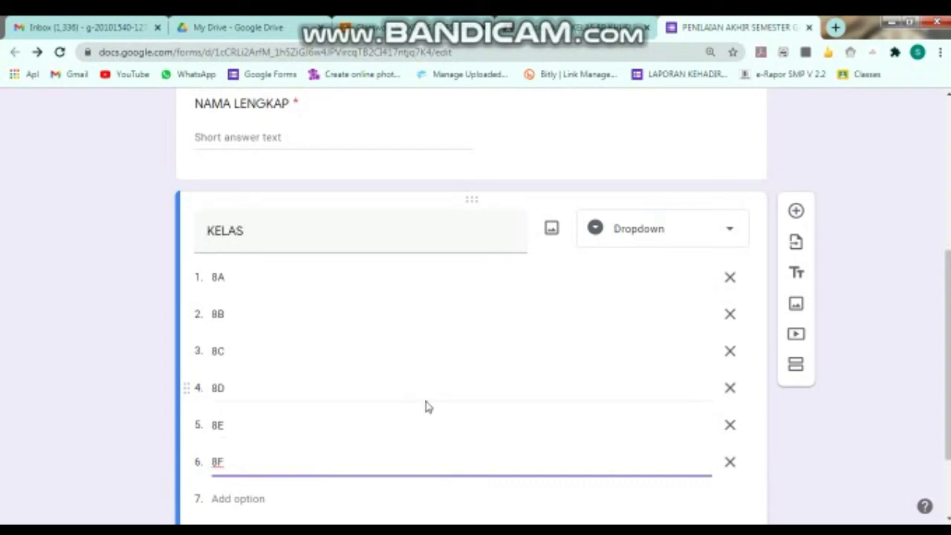
Step: Make the KELAS dropdown question required
scroll(892, 266, "down", 2)
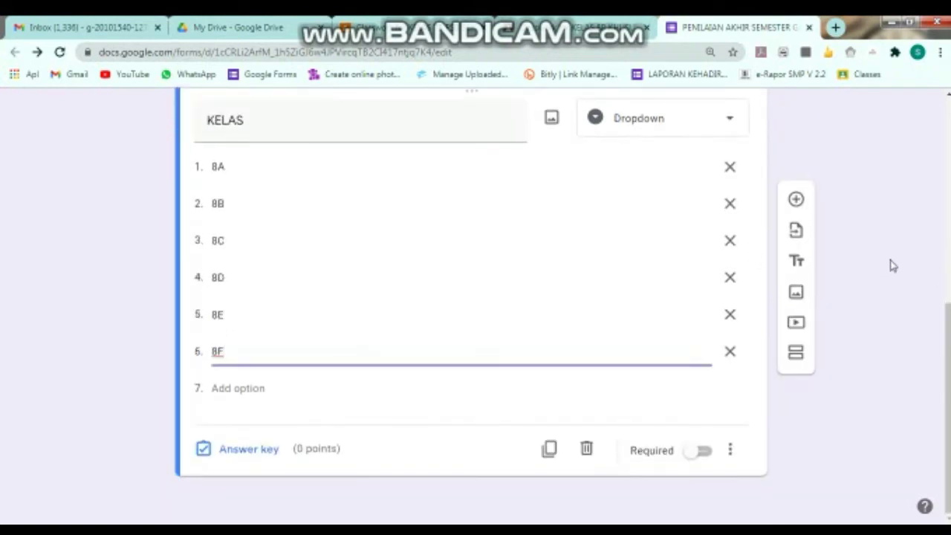
left_click(701, 450)
scroll(844, 410, "up", 1)
scroll(844, 410, "down", 1)
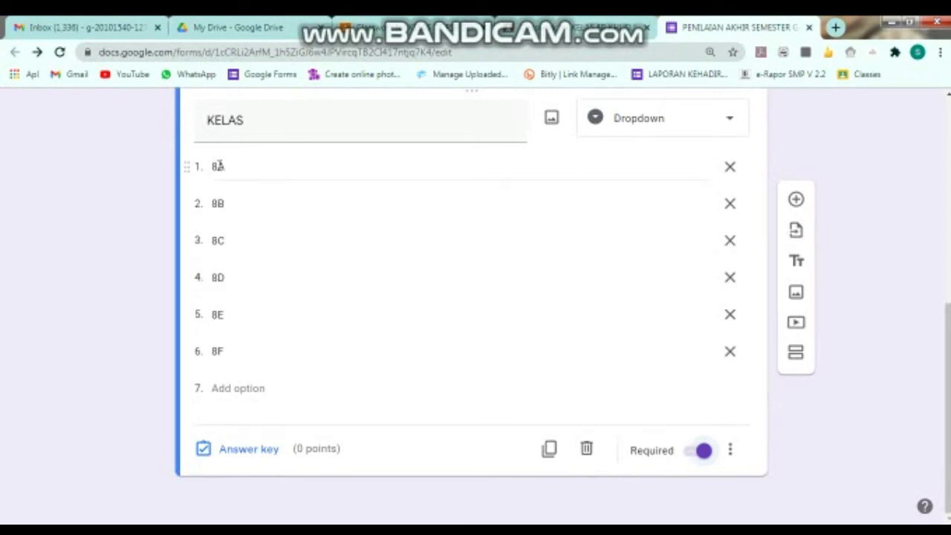
Step: Add a new section after the KELAS question and title it "KERJAKANLAH SOAL DENGAN BAIK DAN BENAR"
left_click(795, 355)
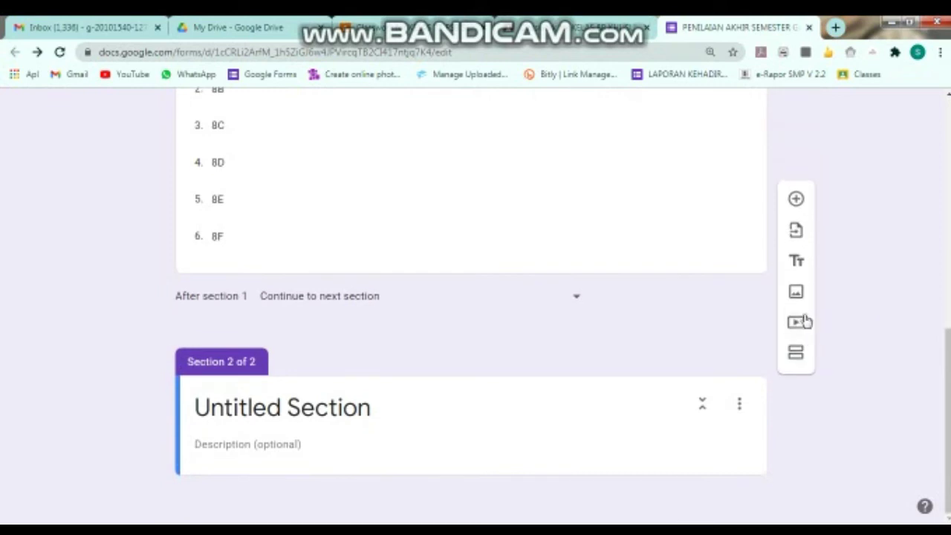
left_click(345, 396)
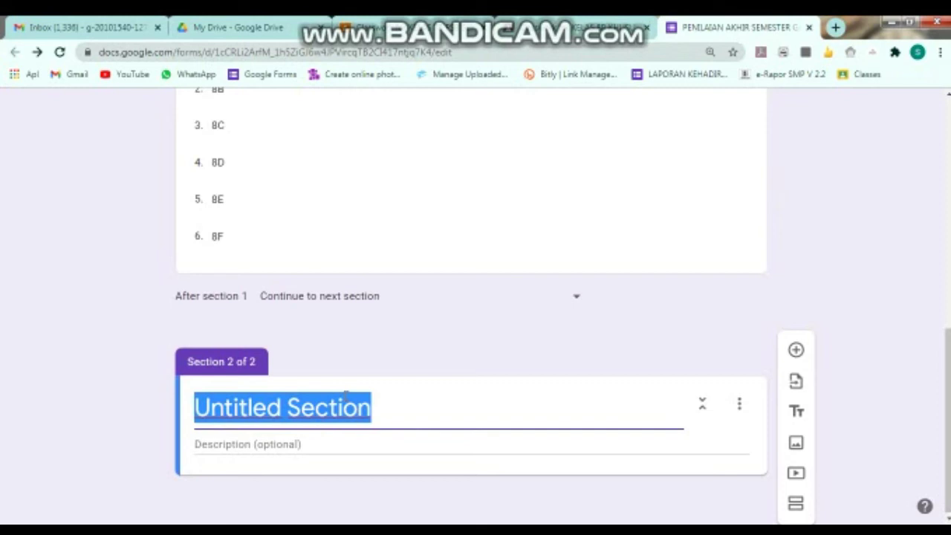
type("KER")
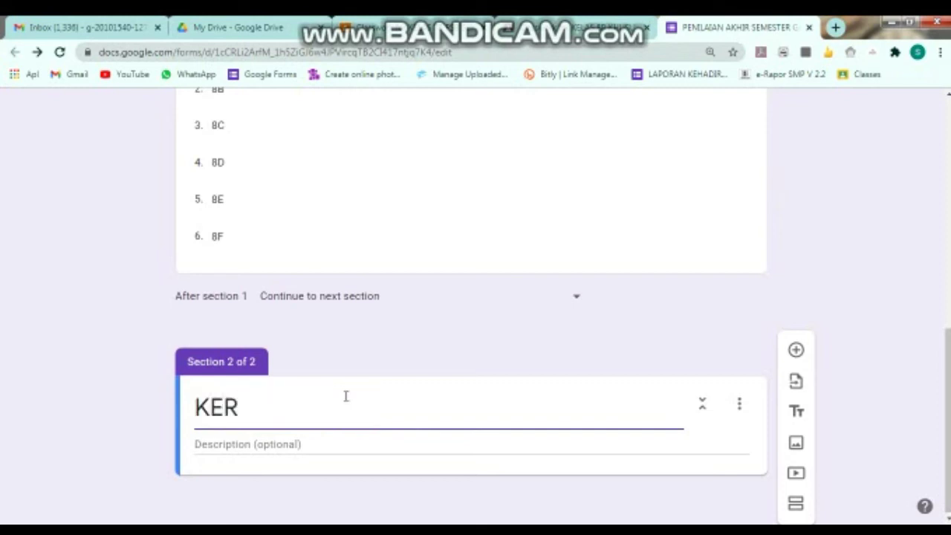
type("JAKANLAH SO")
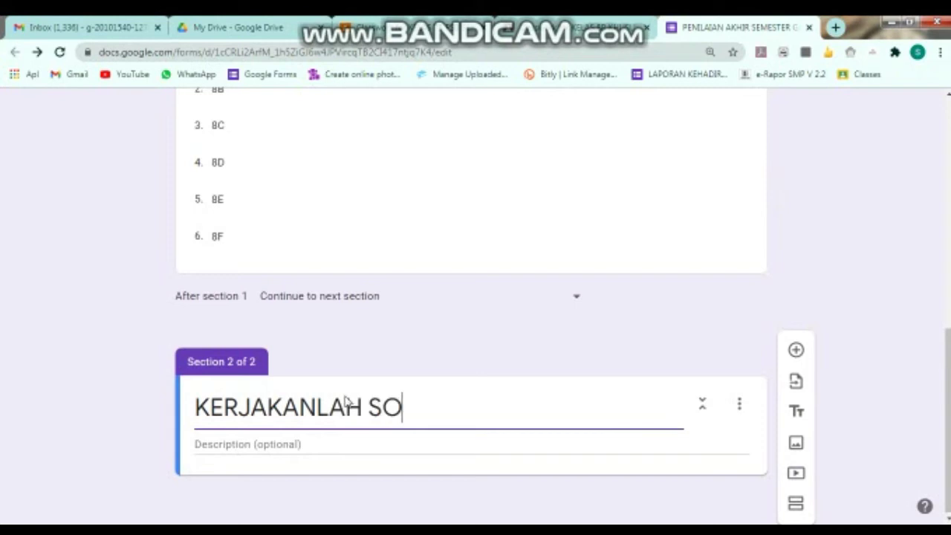
type("AL DENGAN")
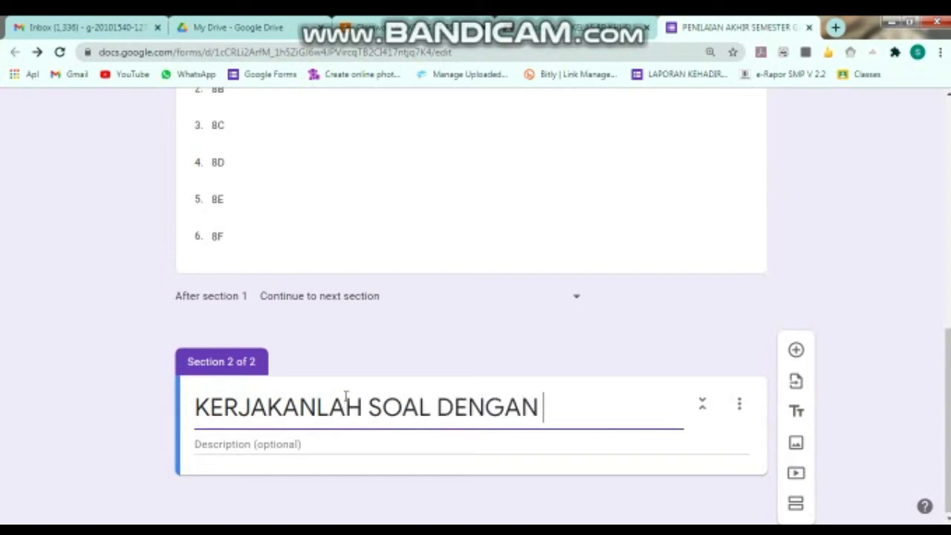
key("F7")
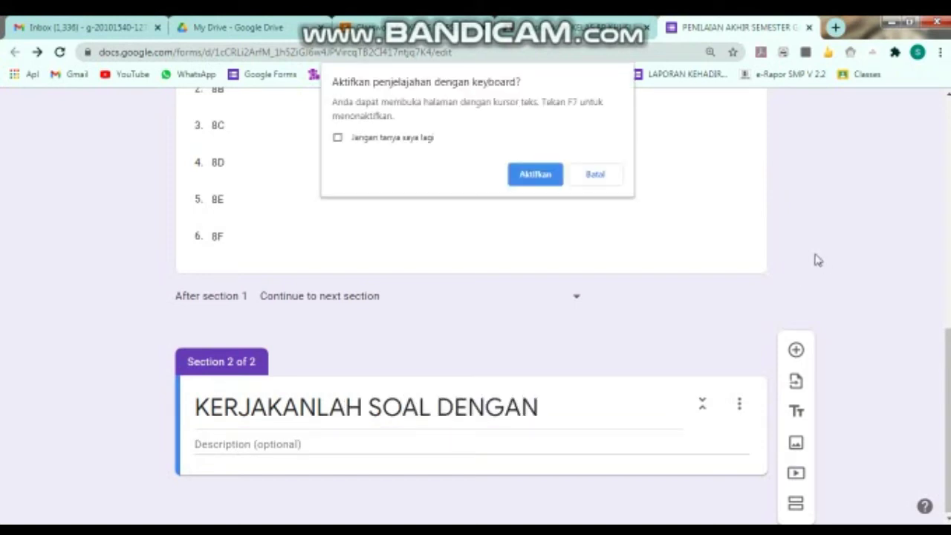
left_click(538, 177)
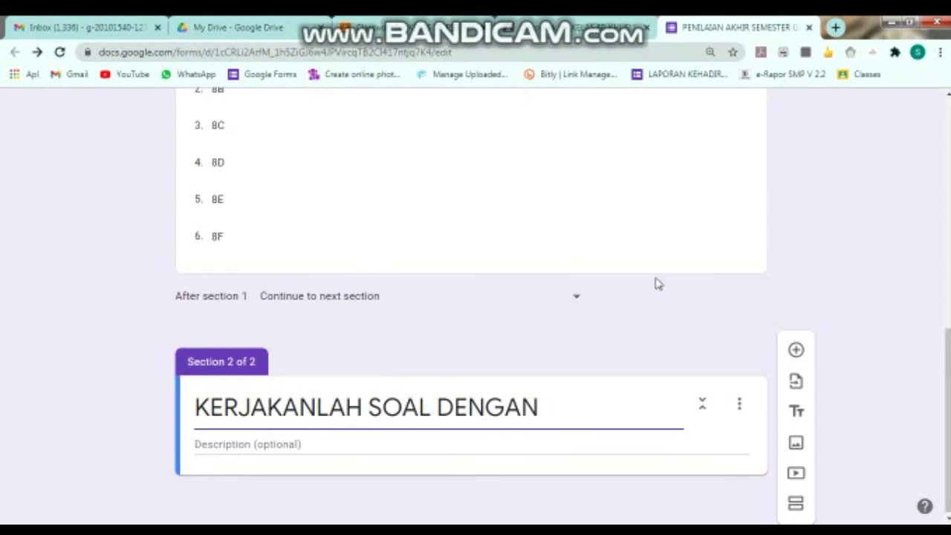
type("BAIK DAN BENAR")
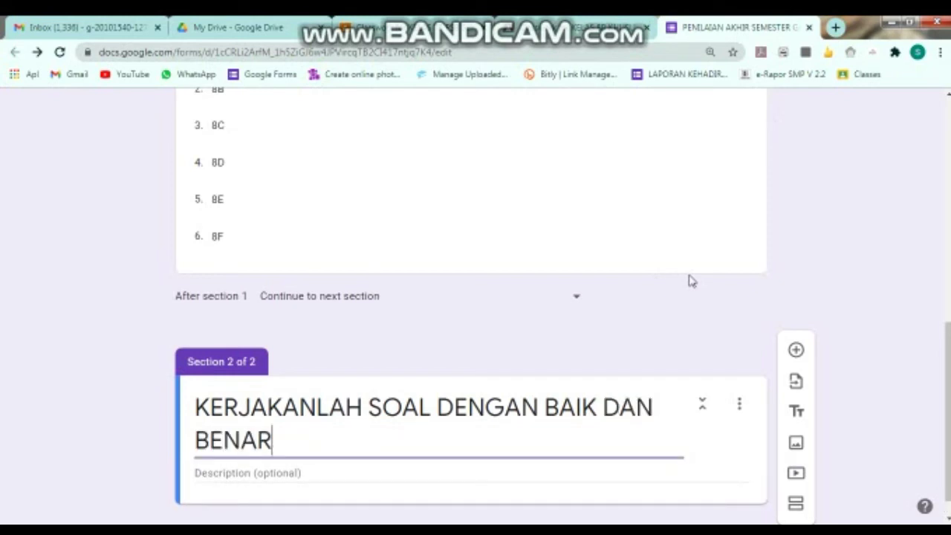
Step: Add a new blank multiple-choice question below the section 2 header
scroll(906, 191, "down", 1)
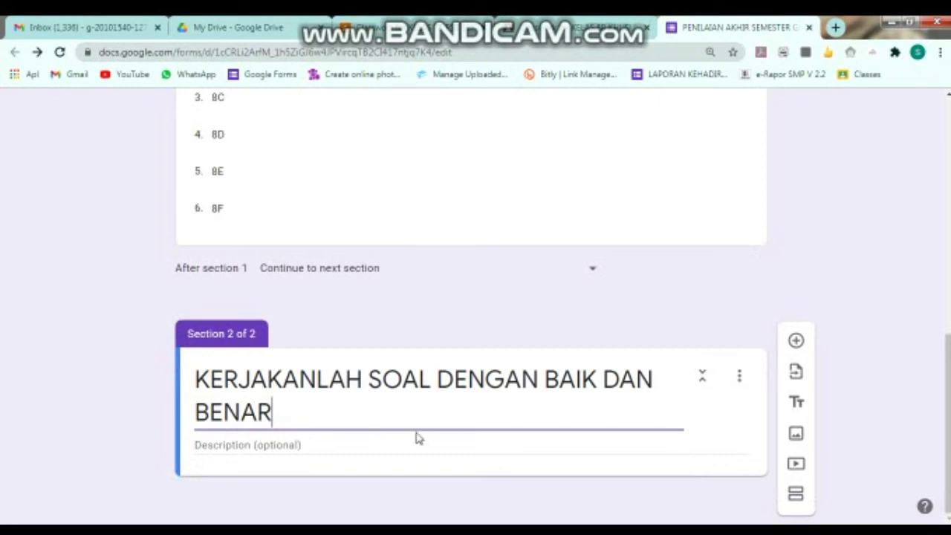
left_click(796, 343)
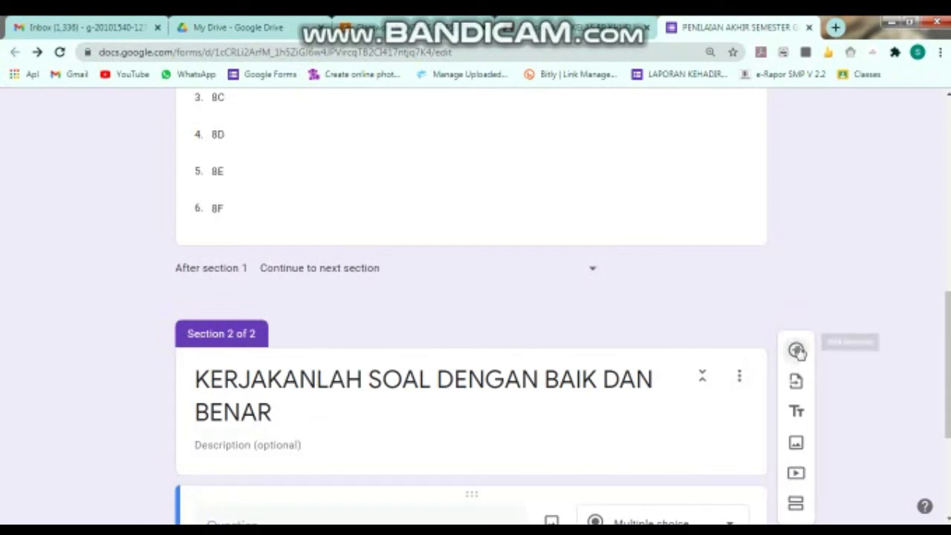
scroll(854, 329, "down", 3)
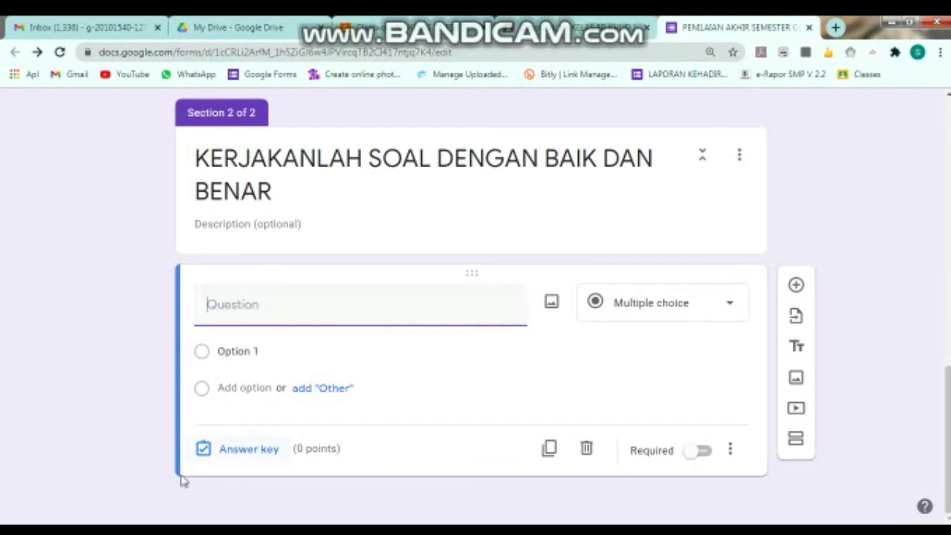
Step: In File Explorer, open the Word document "PAS MUSIK KELAS 8 2019 ganjil" from the Documents folder "PAT PAS 7 & 9 tahun 2019"
left_click(157, 526)
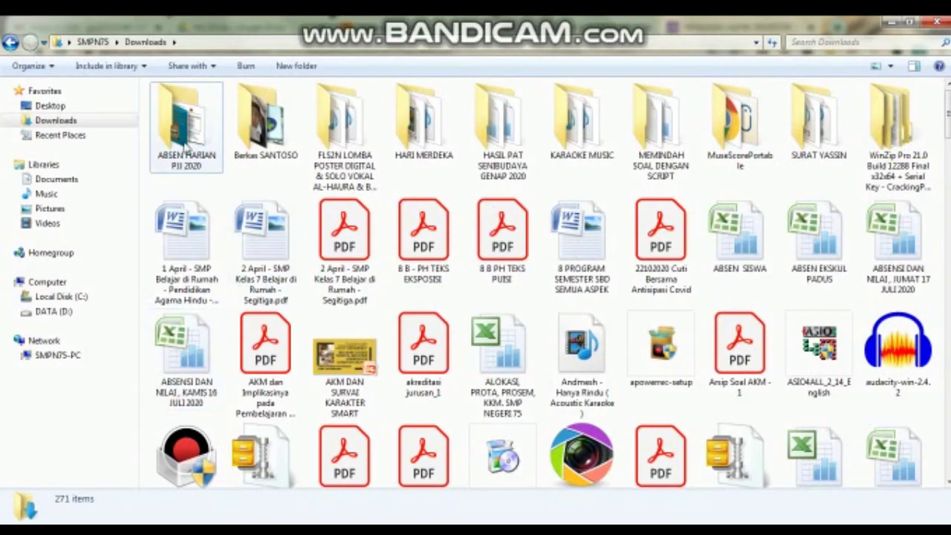
left_click(77, 180)
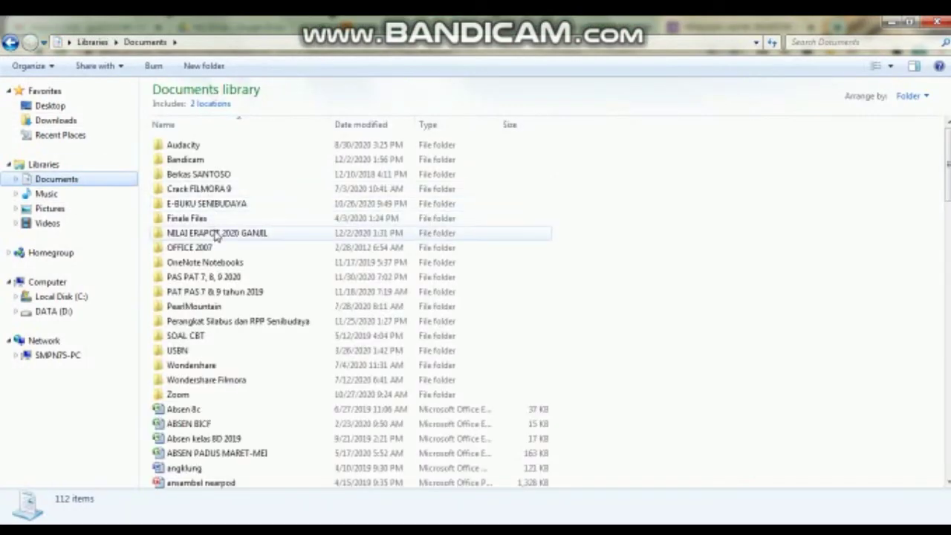
double_click(227, 277)
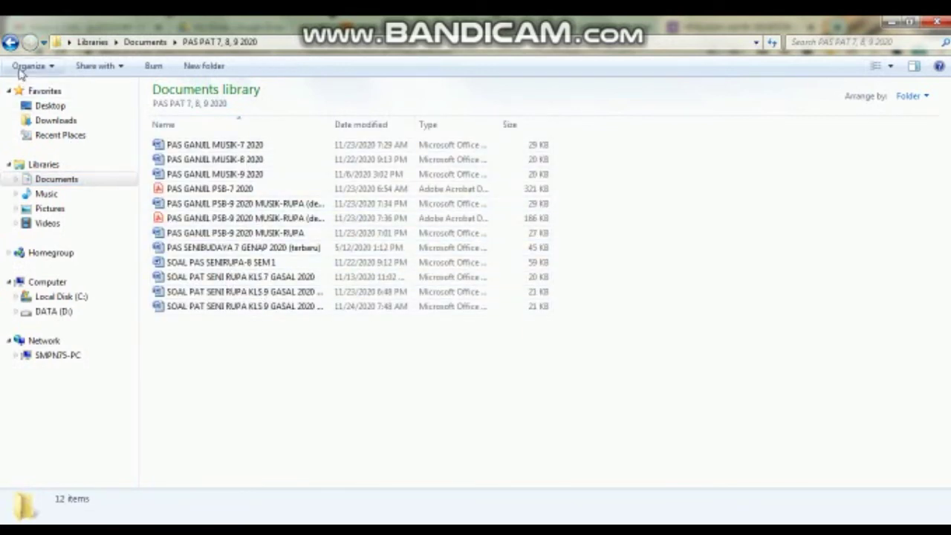
left_click(10, 42)
double_click(208, 293)
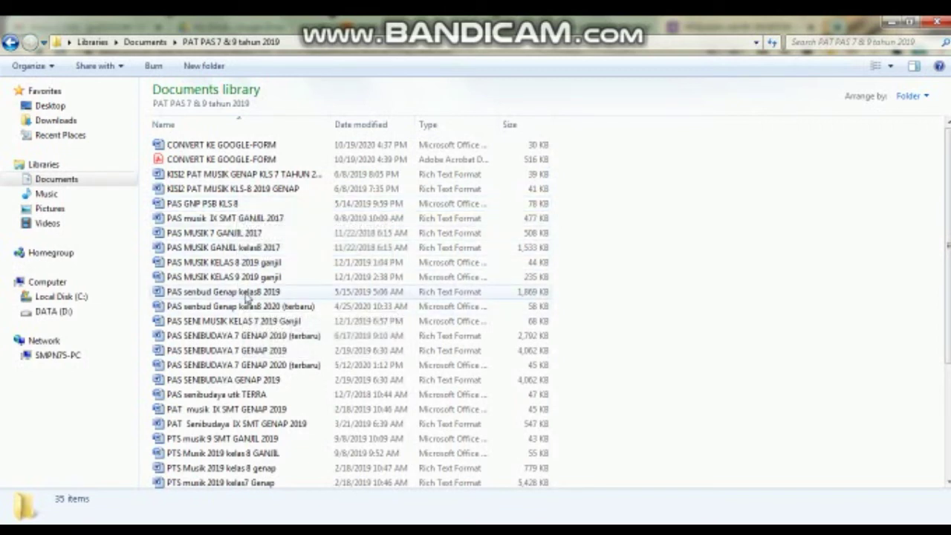
left_click(248, 265)
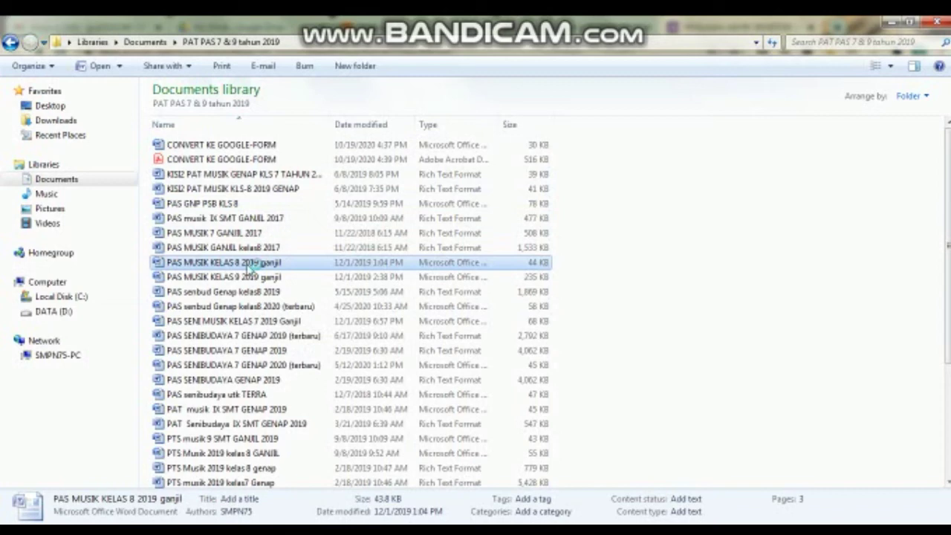
double_click(250, 272)
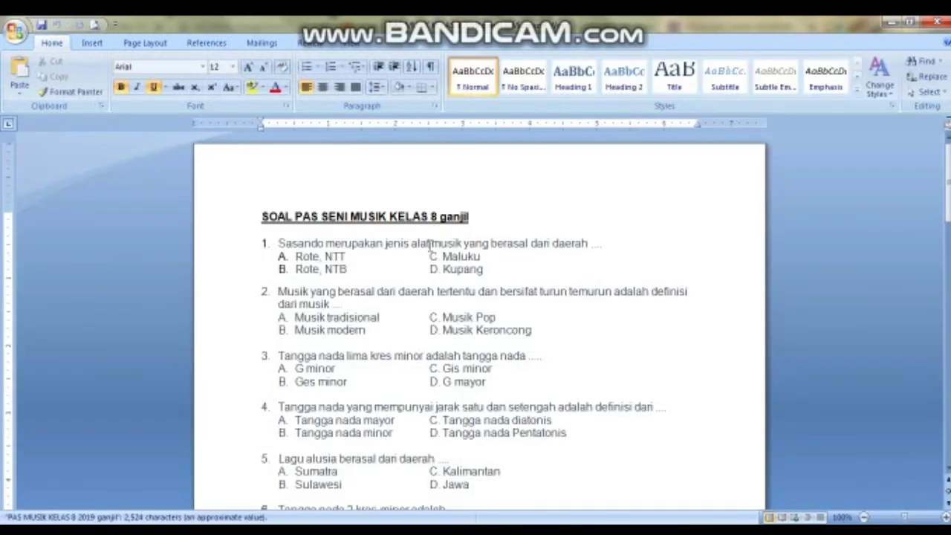
Step: Copy the text of question 1 about Sasando from the Word document into the form's blank question title, without its number
left_click(358, 235)
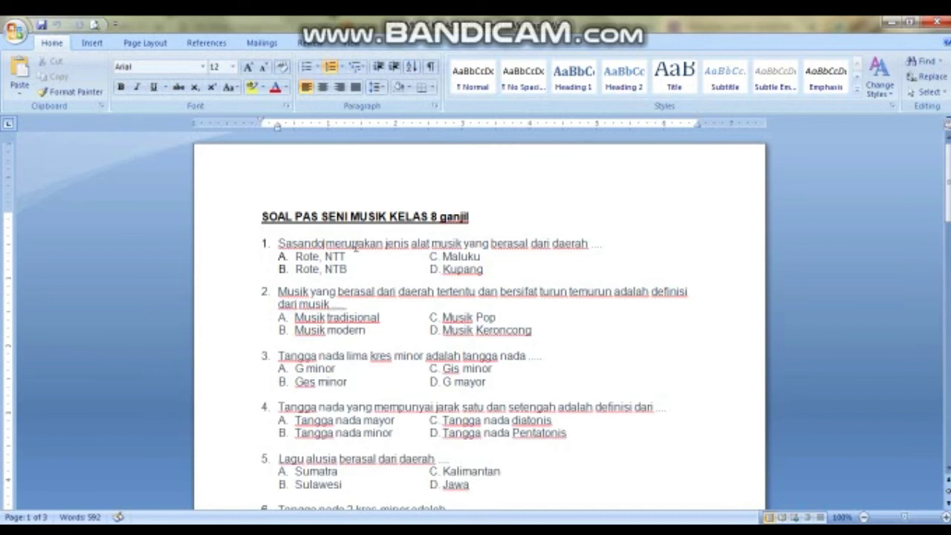
key("Home")
key("shift+End")
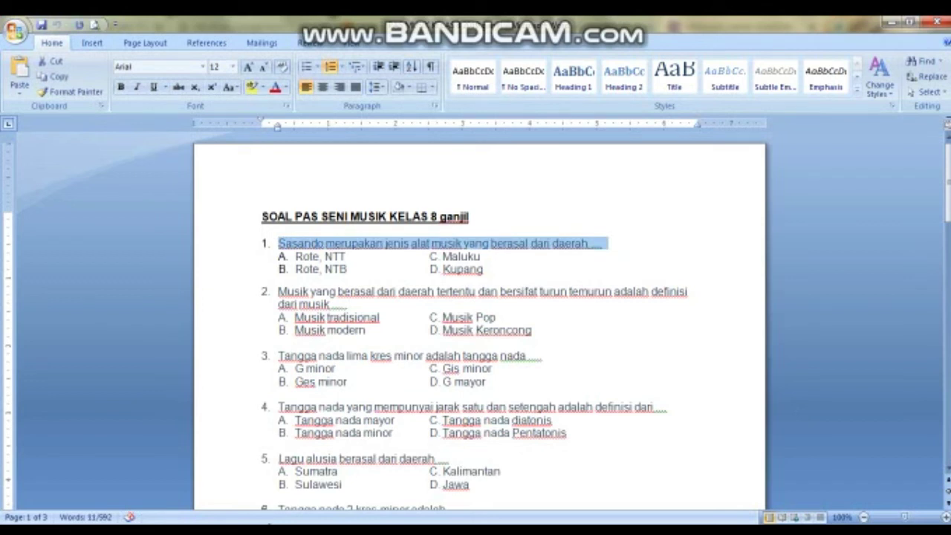
key("alt+Tab")
left_click(450, 298)
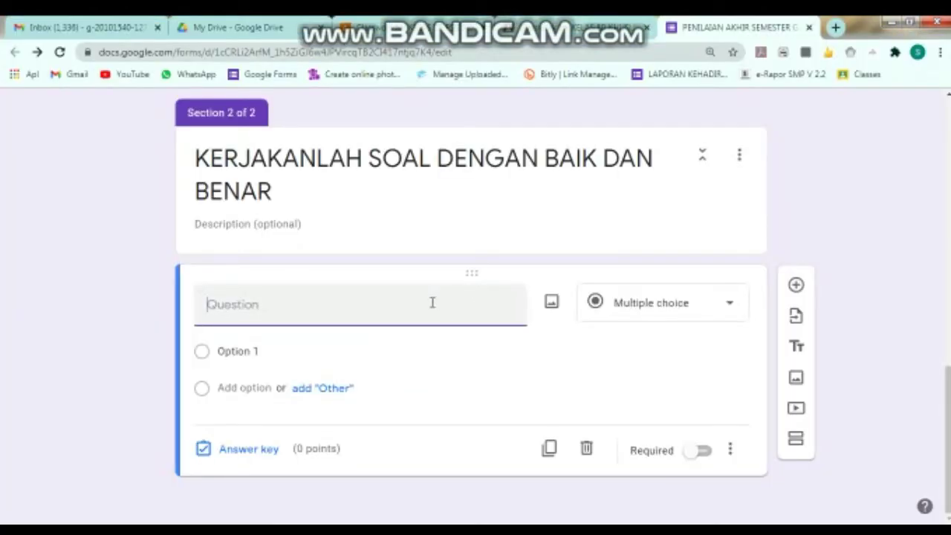
type("1.\tSasando merupakan jenis alat musik yang berasal dari daerah .....")
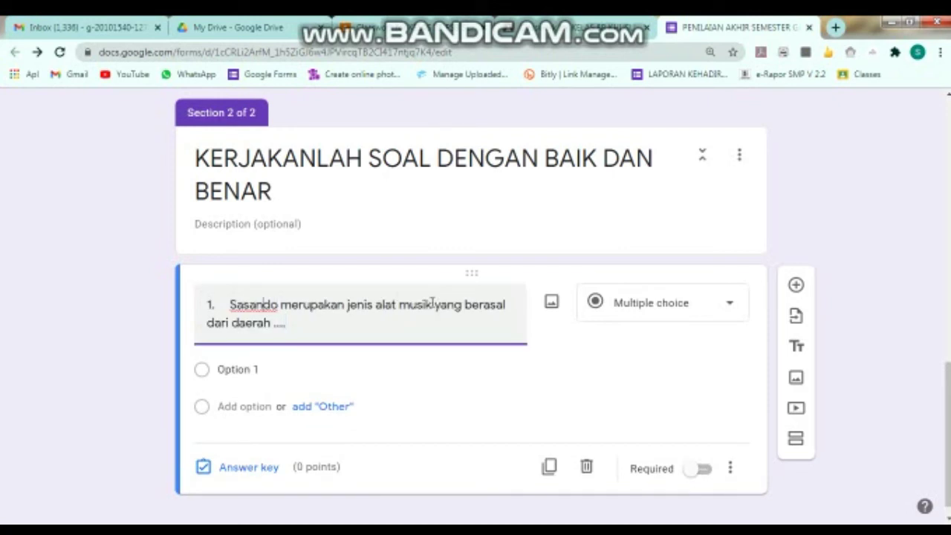
key("BackSpace")
key("BackSpace")
key("BackSpace")
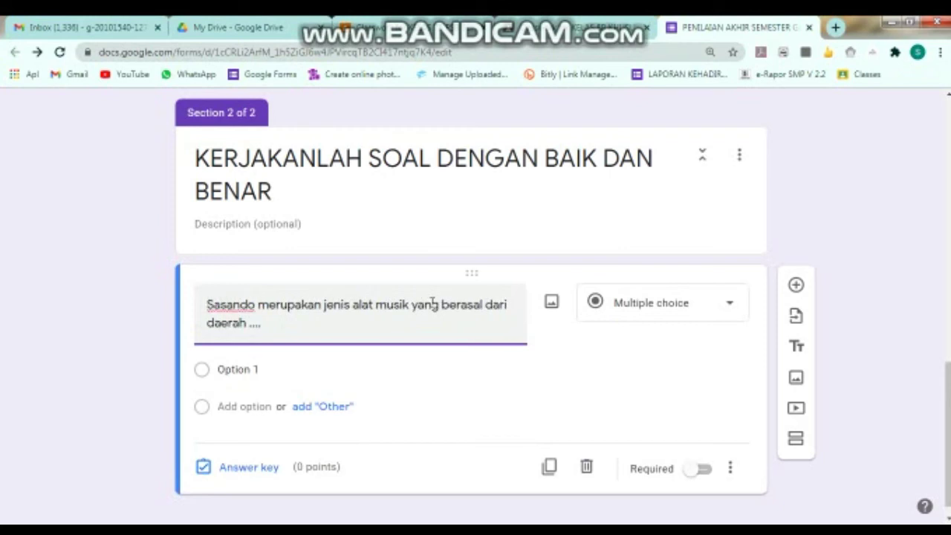
Step: Copy the four answer choices of question 1 from the Word document into the form question's options
left_click(265, 369)
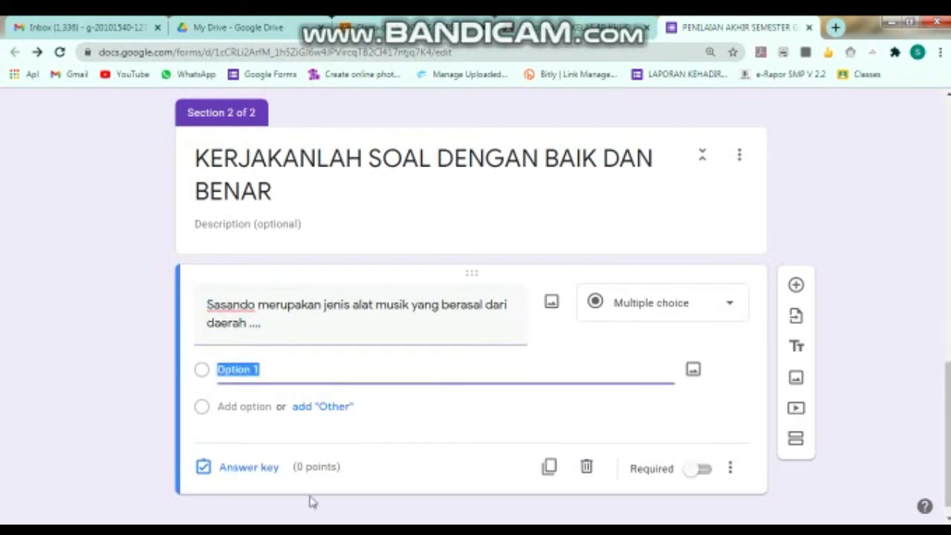
key("alt+Tab")
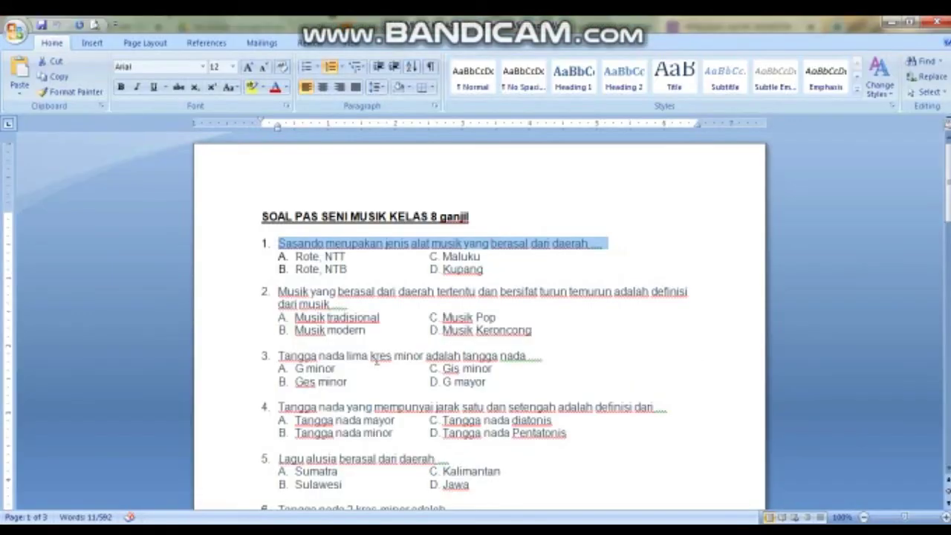
left_click(301, 259)
key("shift+Down")
key("shift+Down")
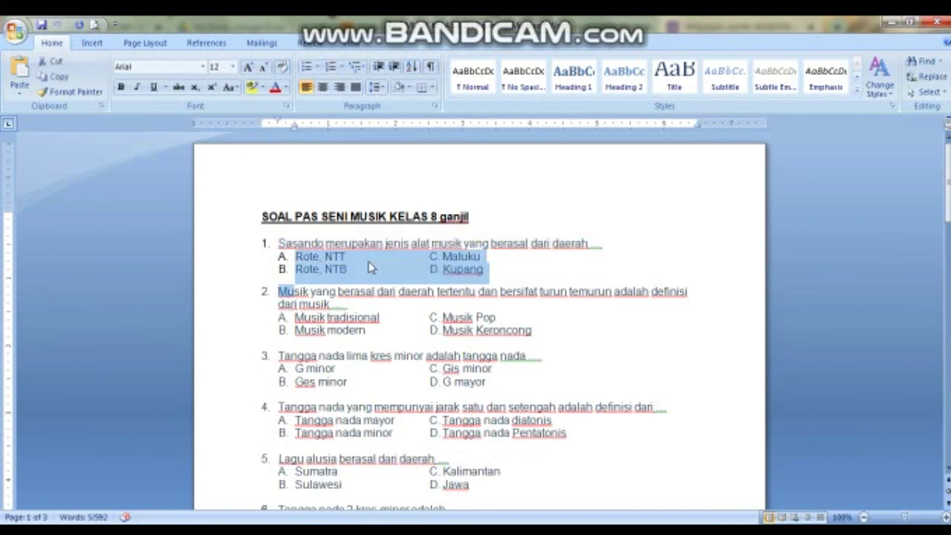
key("shift+Left")
key("shift+Left")
key("shift+Left")
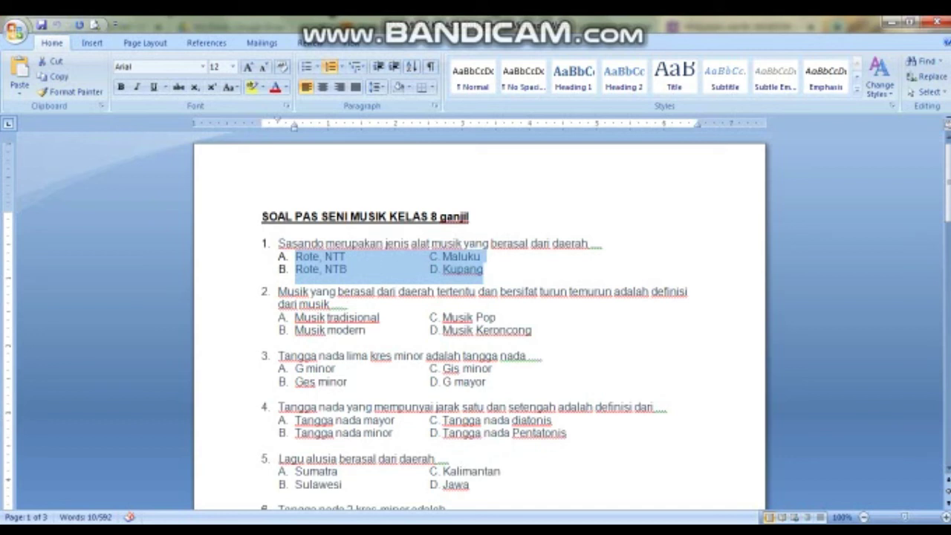
key("alt+Tab")
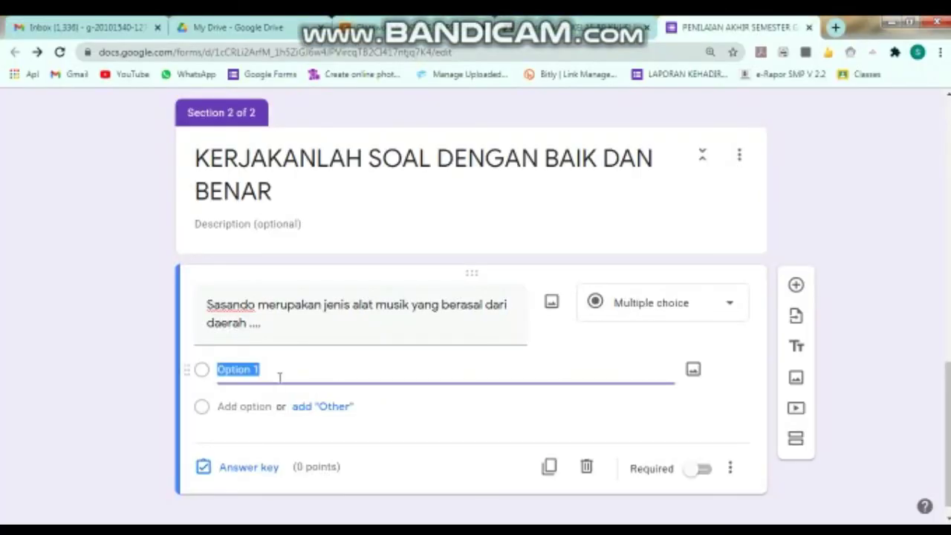
type("A.\tRote, NTT\tC. Maluku B.\tRote, NTB\tD. Kupang")
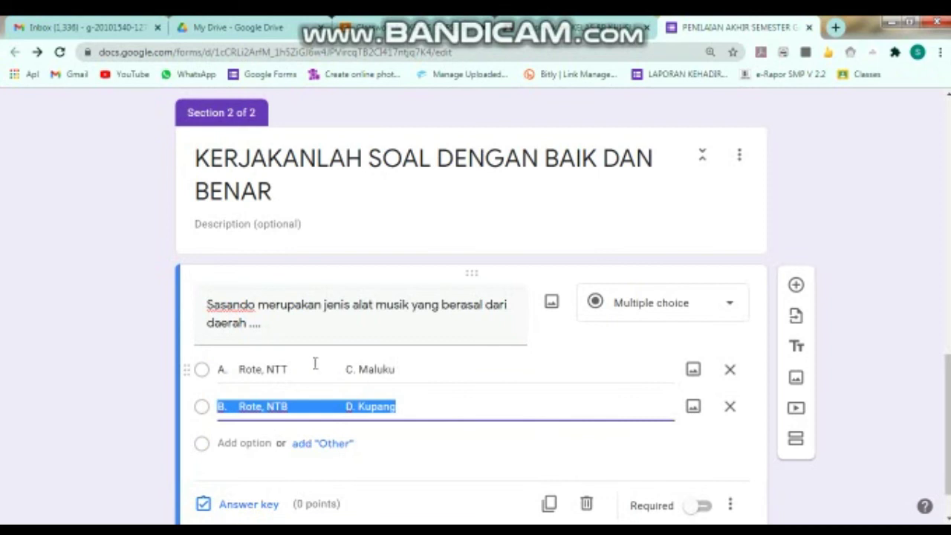
Step: Remove the "A." label from the first option so it begins with "Rote, NTT"
left_click(315, 369)
double_click(316, 369)
left_click(314, 404)
left_click(346, 369)
left_click(349, 373)
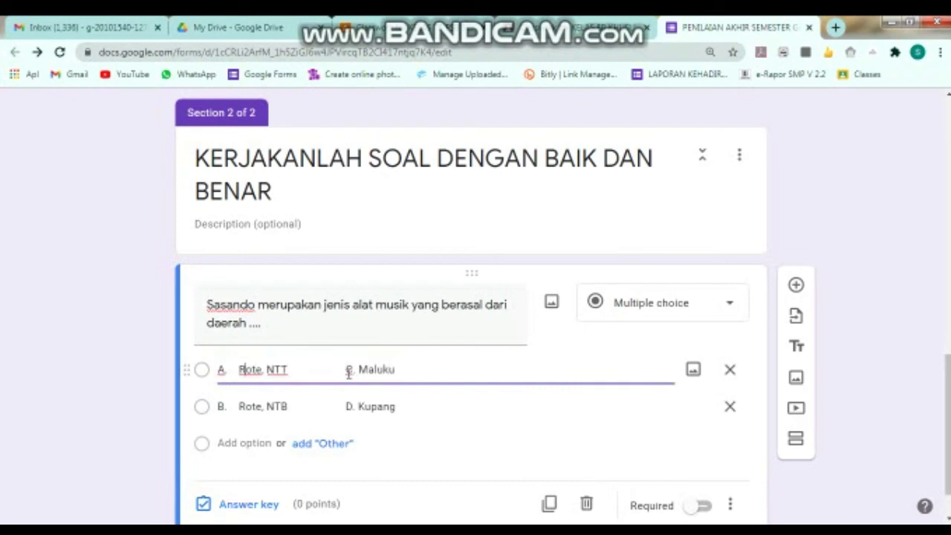
key("BackSpace")
key("BackSpace")
key("BackSpace")
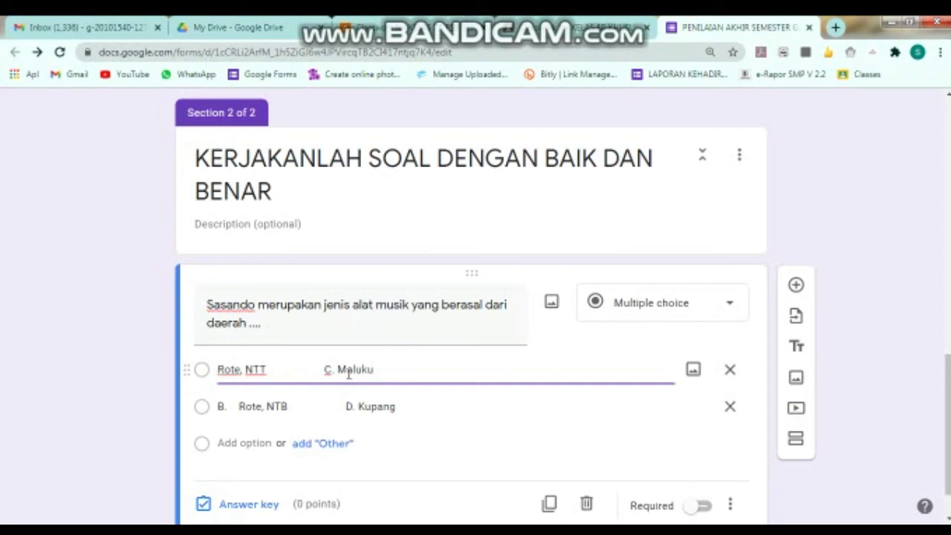
Step: Strip the "C." label from "Maluku" in the first option and move the word into a new third option
key("BackSpace")
key("BackSpace")
key("BackSpace")
key("shift+Right")
key("shift+Right")
key("shift+Right")
key("shift+Right")
key("shift+Right")
key("shift+Right")
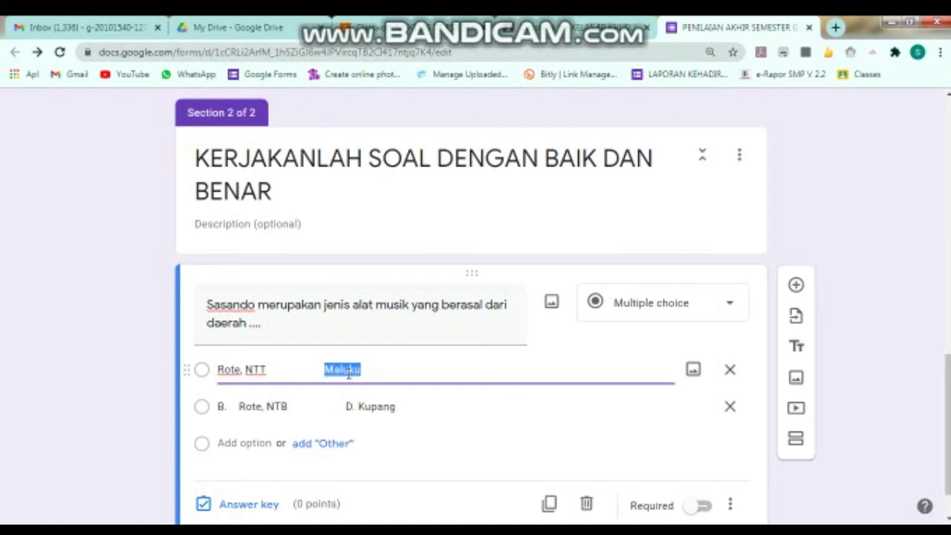
key("ctrl+x")
left_click(252, 442)
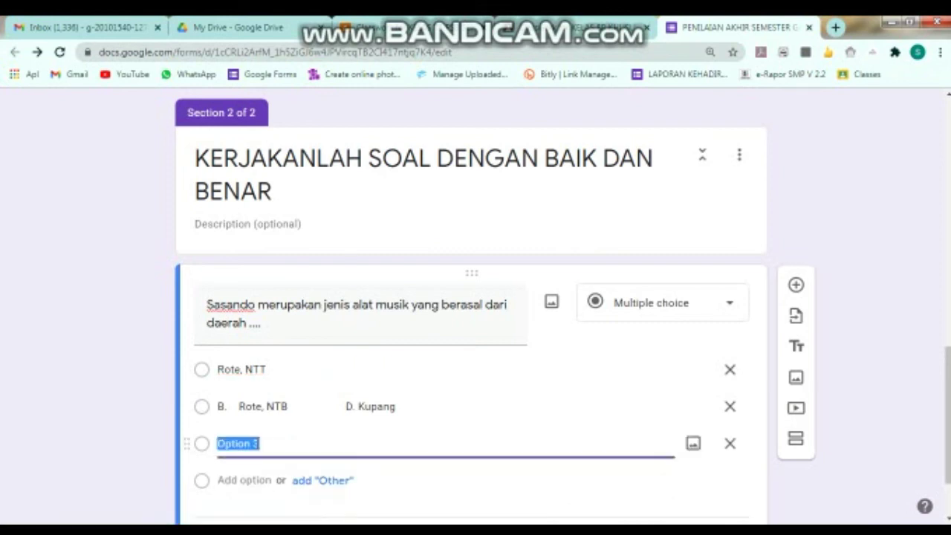
key("ctrl+v")
Step: Remove the "B." label from the second option so it begins with "Rote, NTB"
triple_click(272, 410)
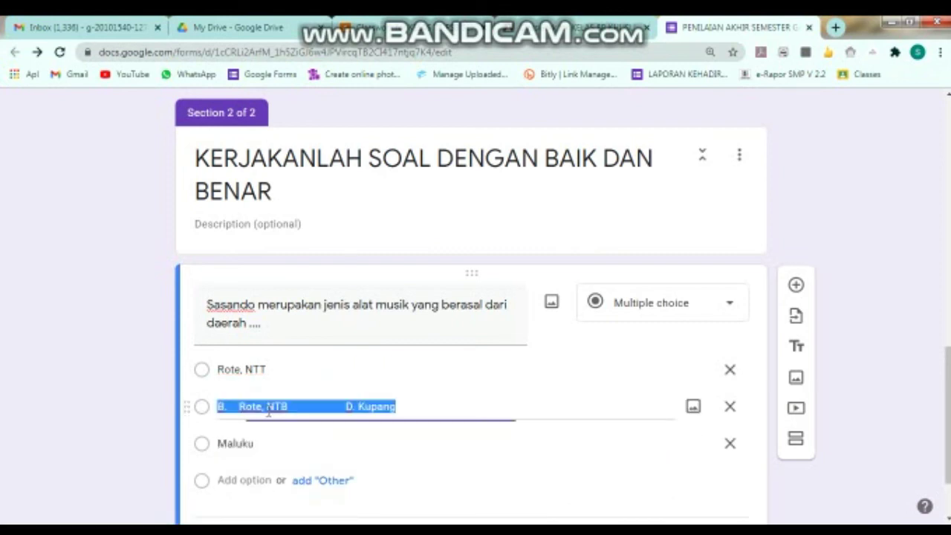
key("Home")
key("Right")
key("shift+Home")
key("BackSpace")
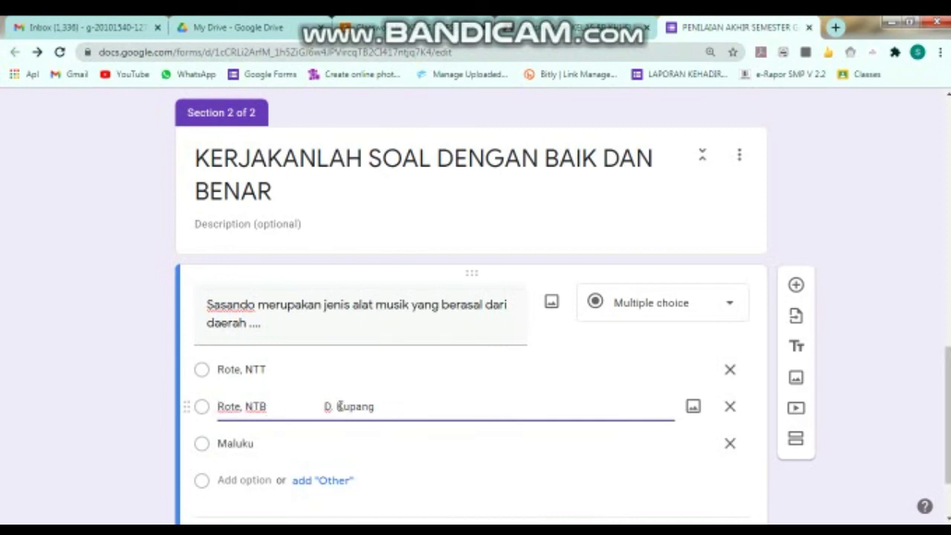
Step: Strip the "D." label from "Kupang" in the second option and move the word into a new fourth option
key("BackSpace")
key("BackSpace")
key("BackSpace")
key("BackSpace")
key("shift+Right")
key("shift+Right")
key("shift+Right")
key("shift+Right")
key("shift+Right")
key("shift+Right")
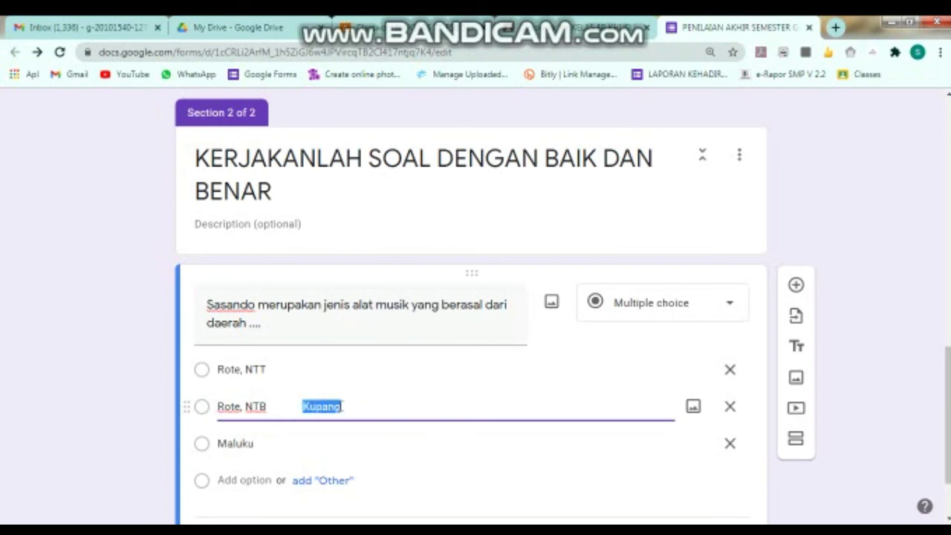
key("BackSpace")
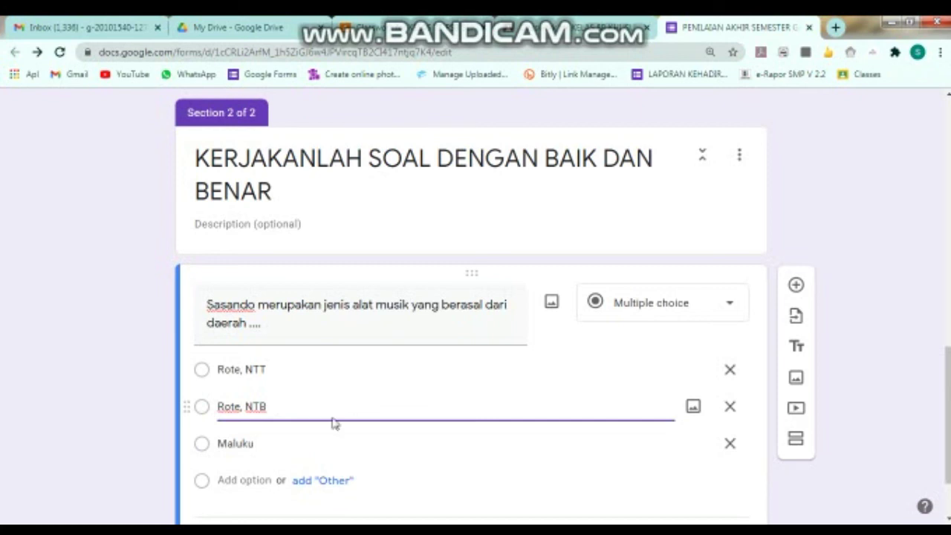
left_click(248, 480)
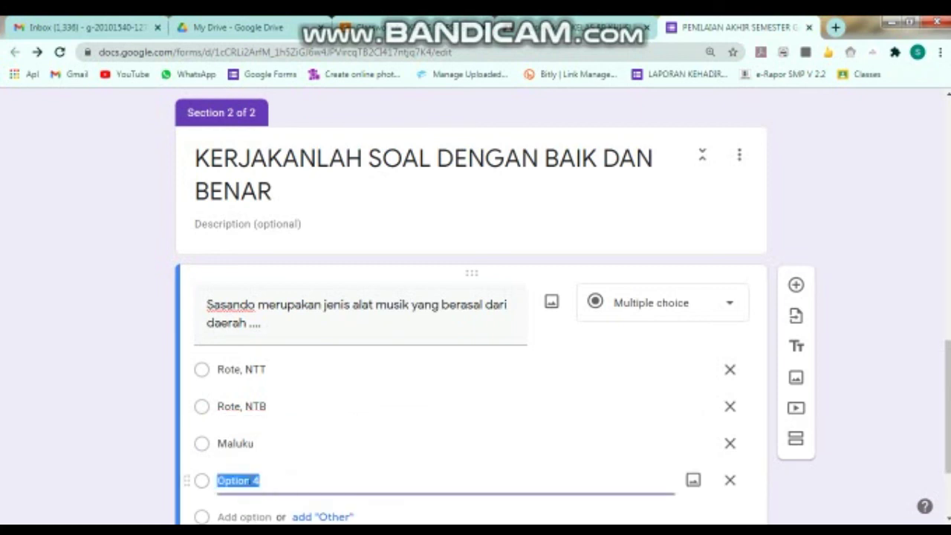
key("ctrl+v")
left_click(883, 263)
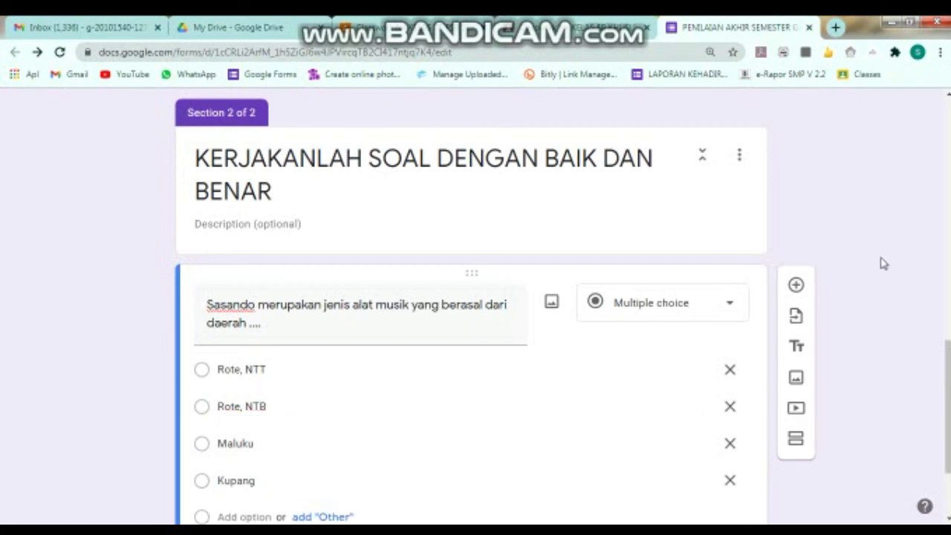
Step: Set "Rote, NTT" as the Sasando question's correct answer, worth 2 points, and make the question required
scroll(882, 263, "down", 2)
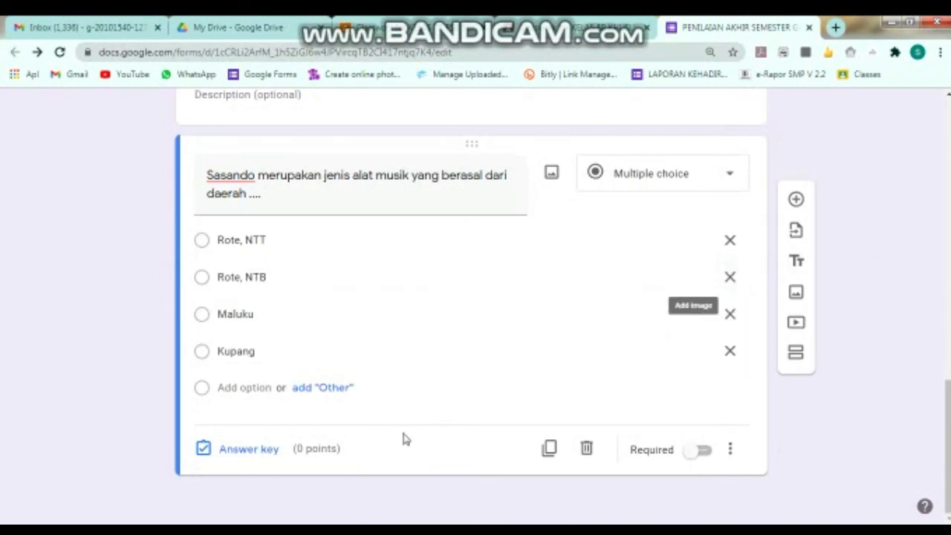
left_click(253, 453)
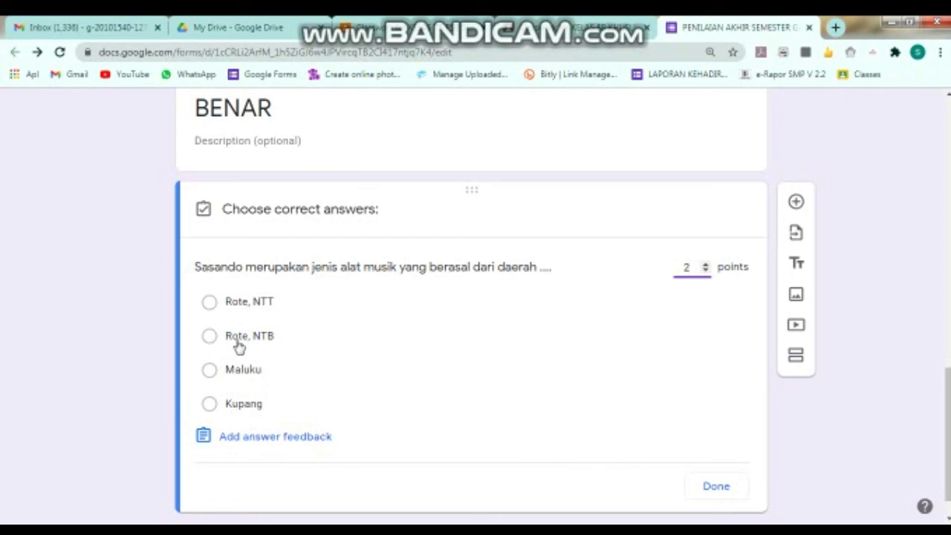
left_click(231, 308)
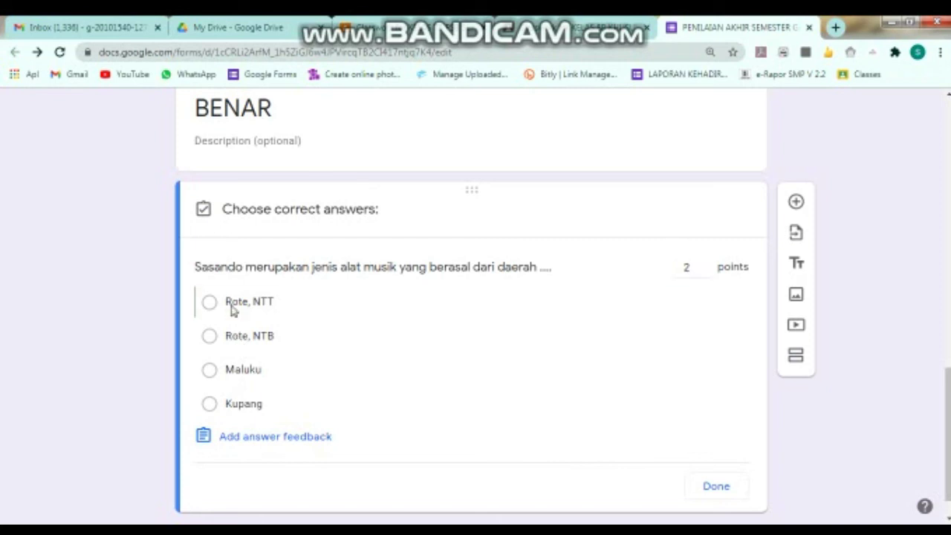
scroll(669, 393, "down", 1)
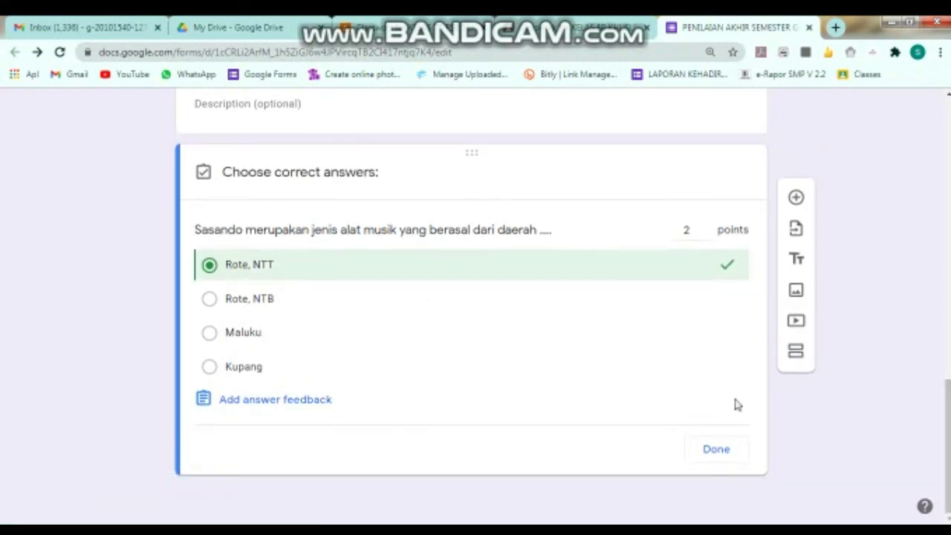
left_click(715, 450)
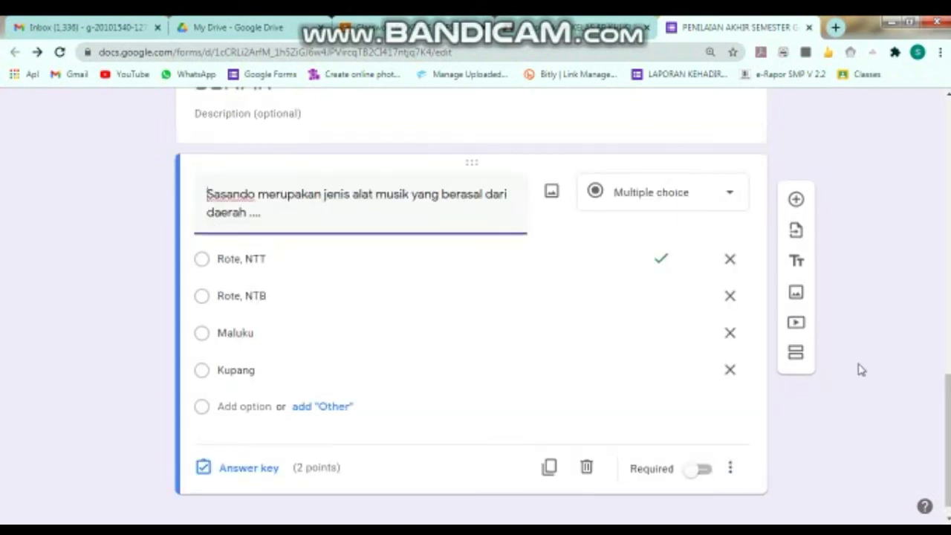
left_click(701, 469)
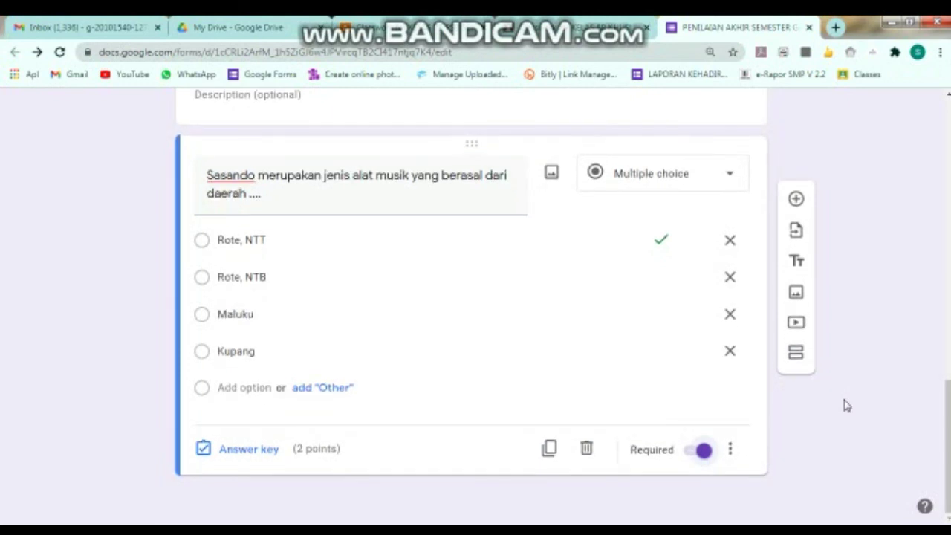
Step: Preview the form as respondents see it, look over its identity questions, and return to the editor
scroll(847, 405, "up", 3)
scroll(846, 405, "up", 10)
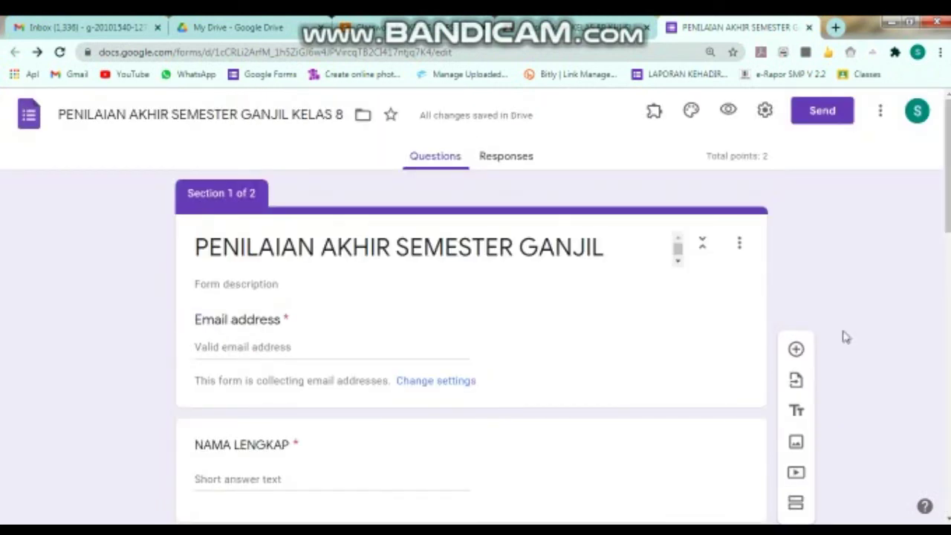
left_click(727, 111)
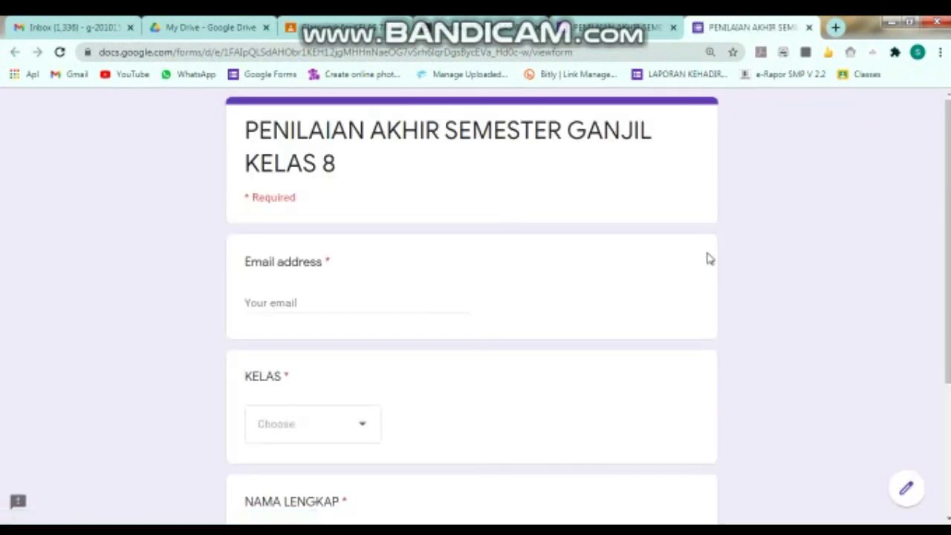
scroll(708, 257, "down", 3)
scroll(708, 258, "up", 3)
scroll(708, 258, "down", 3)
scroll(708, 258, "up", 3)
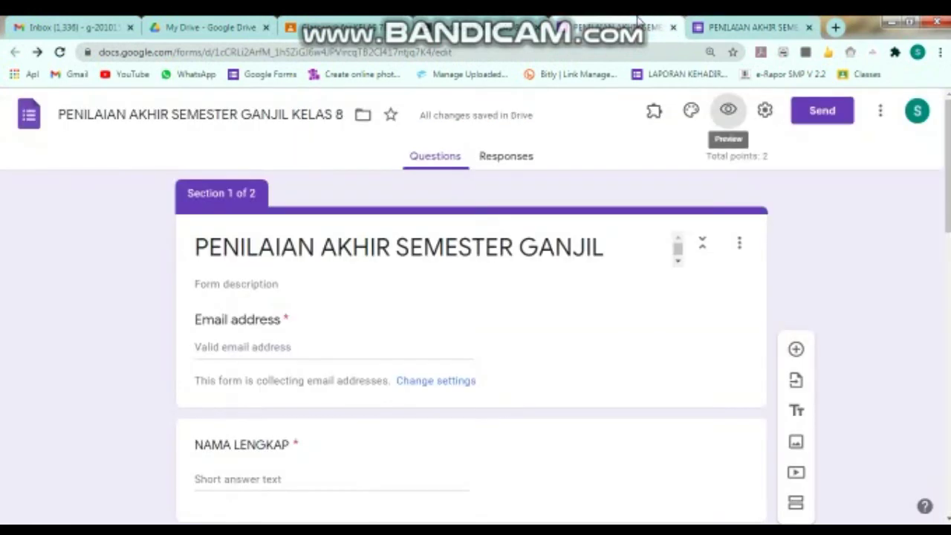
left_click(809, 26)
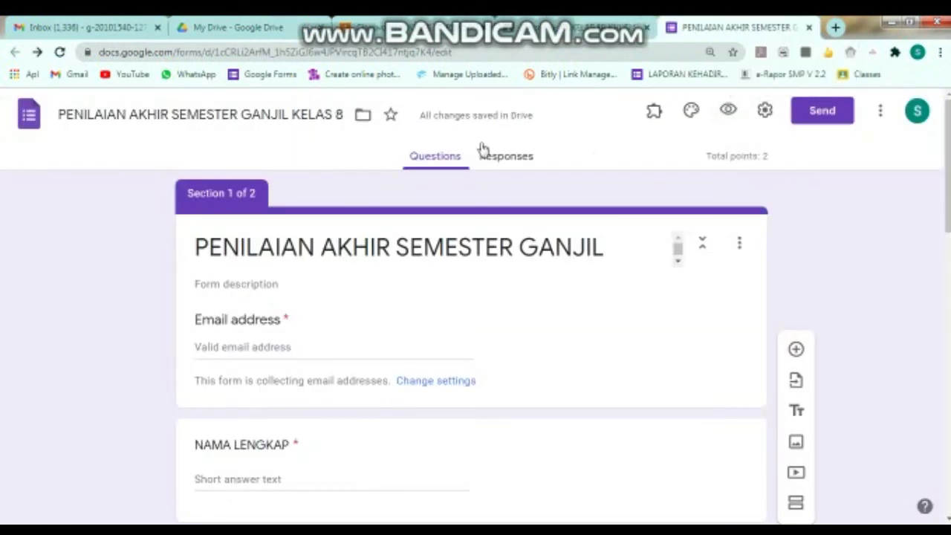
Step: Upload the "HEAD SOAL HARI-1" image from the Pictures library as the form's header
left_click(691, 111)
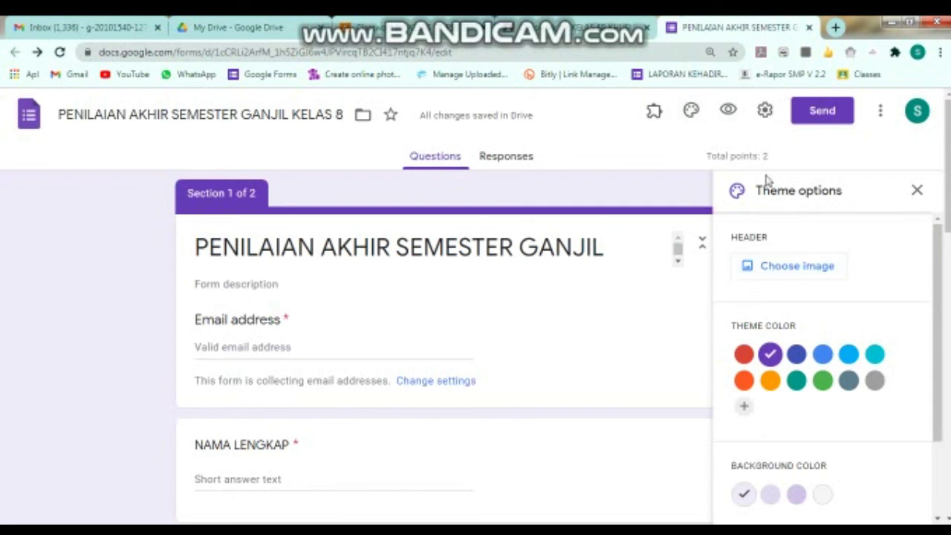
left_click(917, 191)
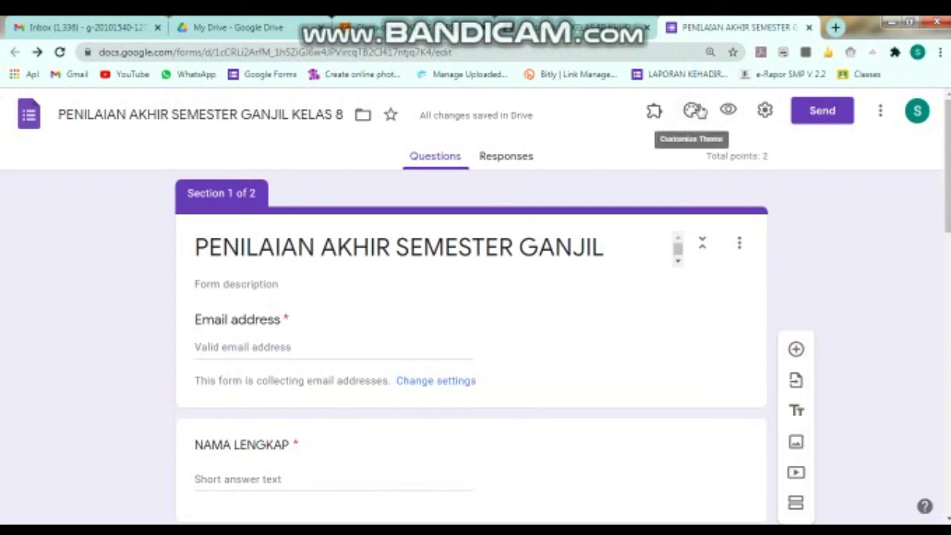
left_click(692, 111)
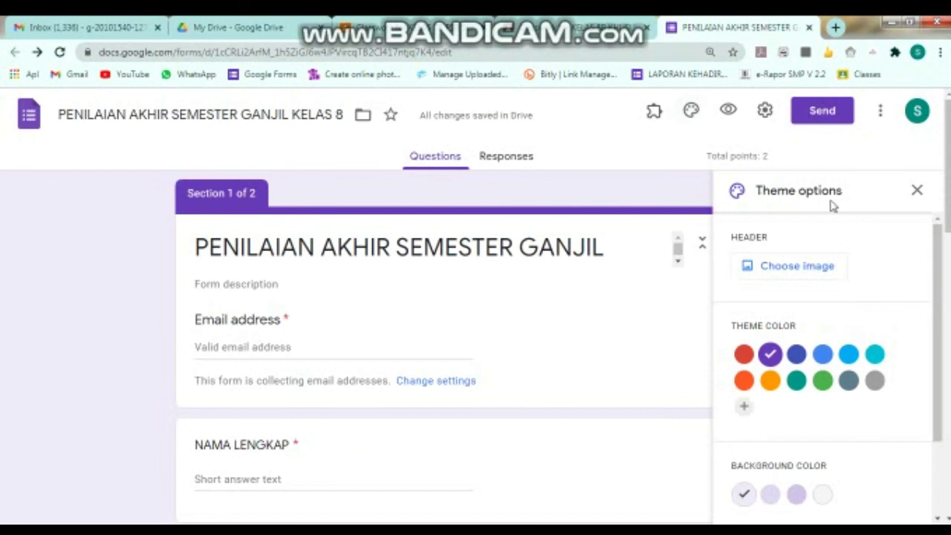
left_click(787, 273)
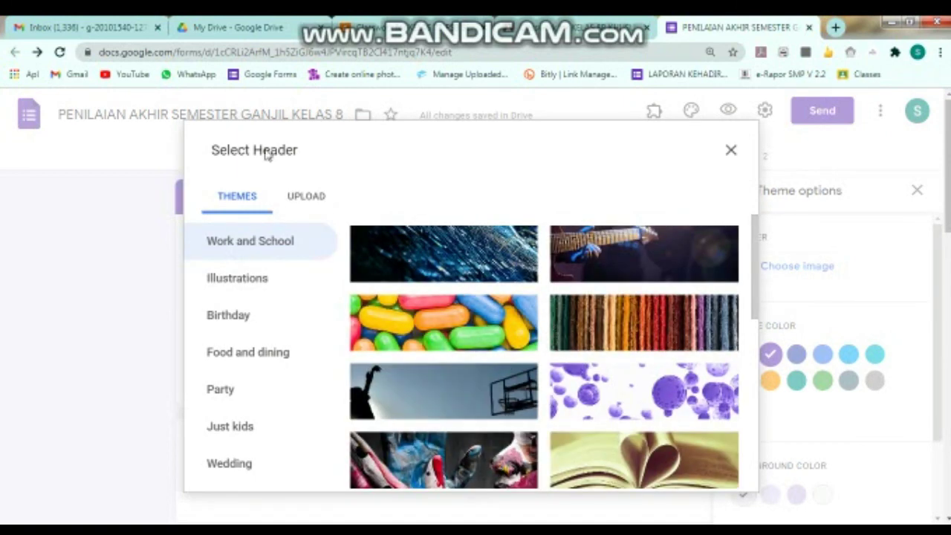
left_click(305, 197)
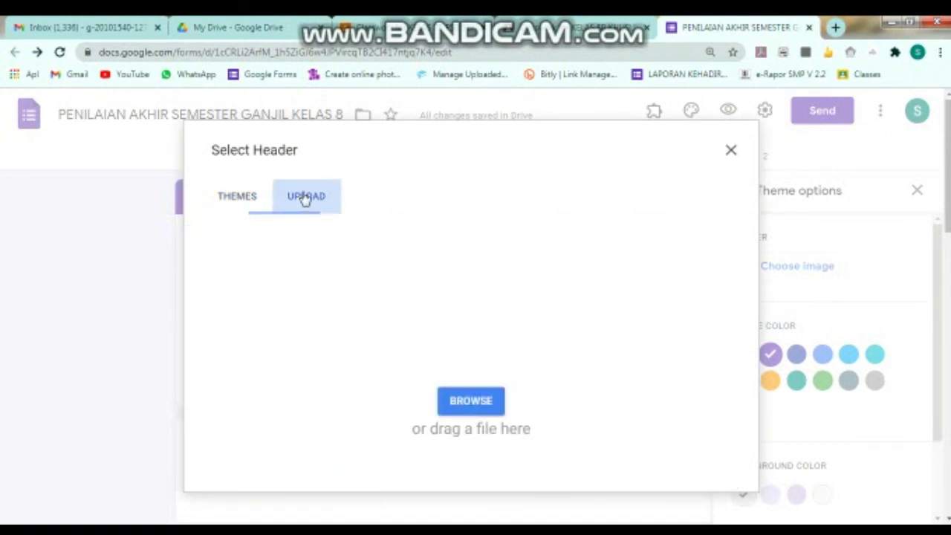
left_click(472, 401)
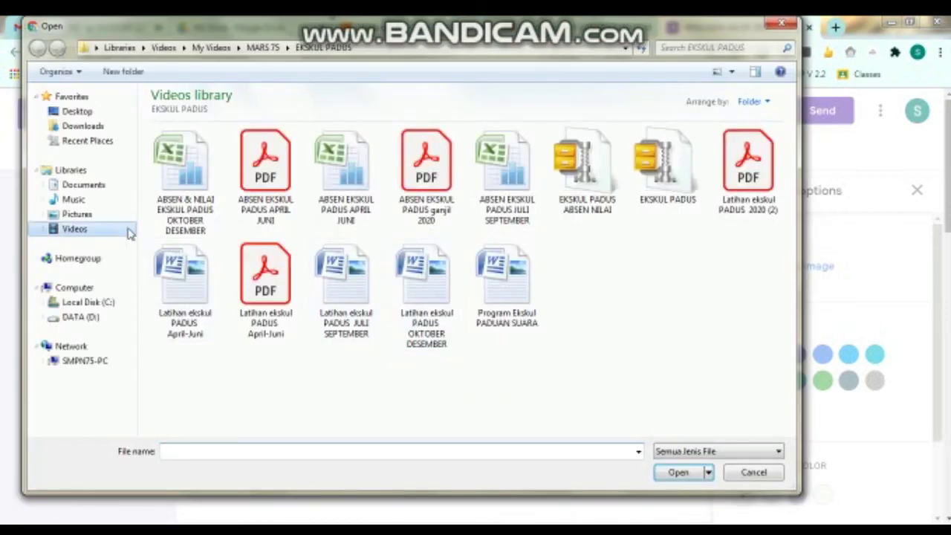
left_click(116, 214)
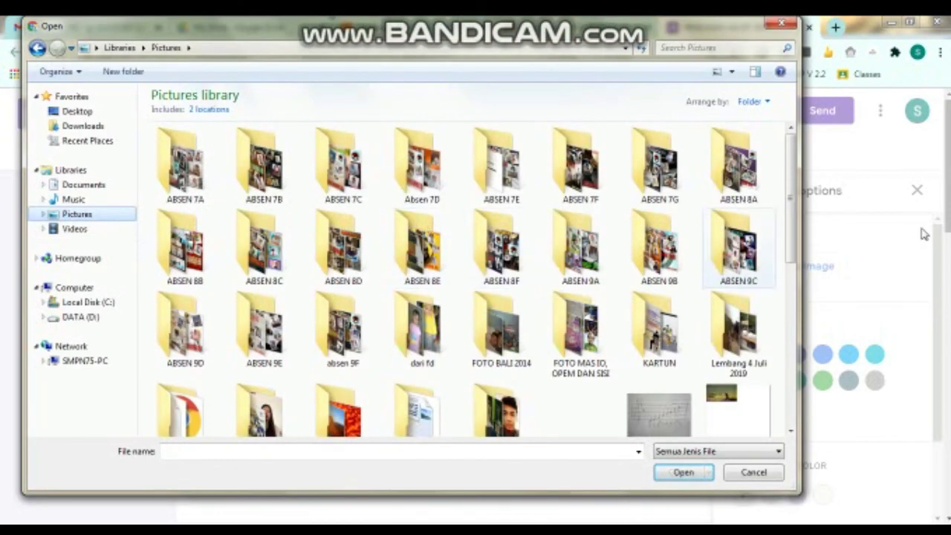
left_click_drag(792, 159, 779, 323)
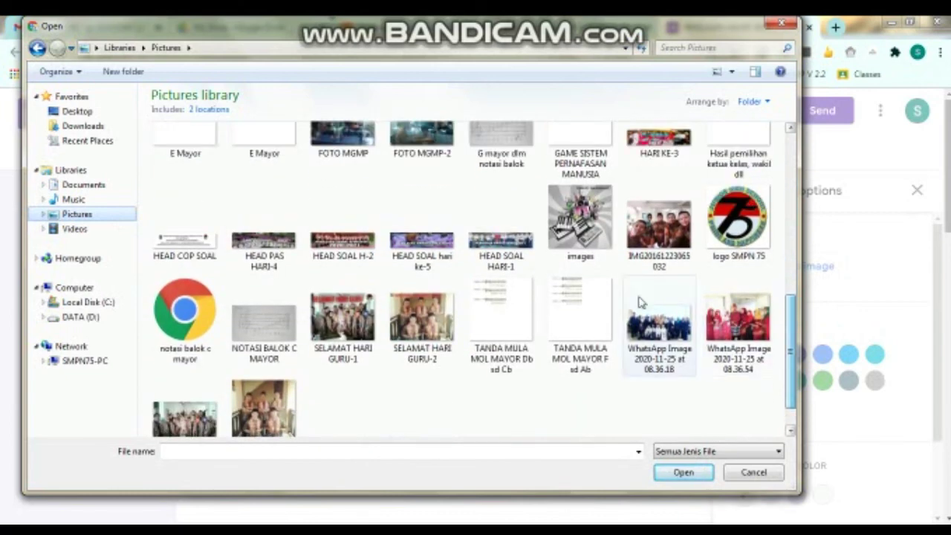
double_click(505, 262)
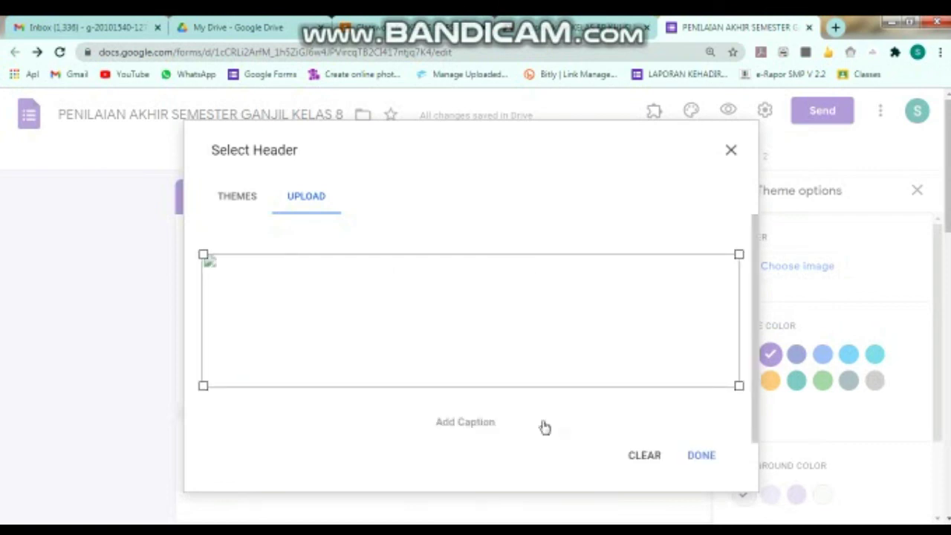
left_click(711, 456)
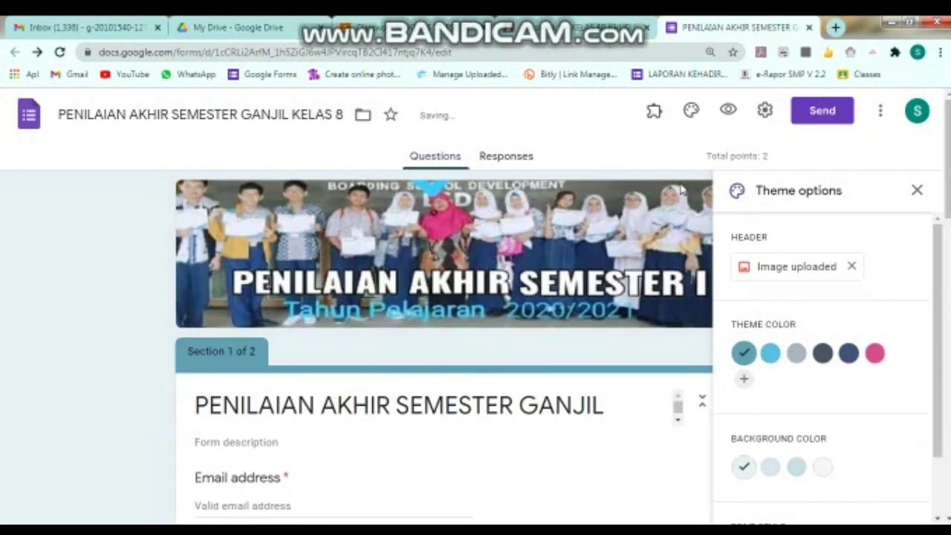
left_click(917, 190)
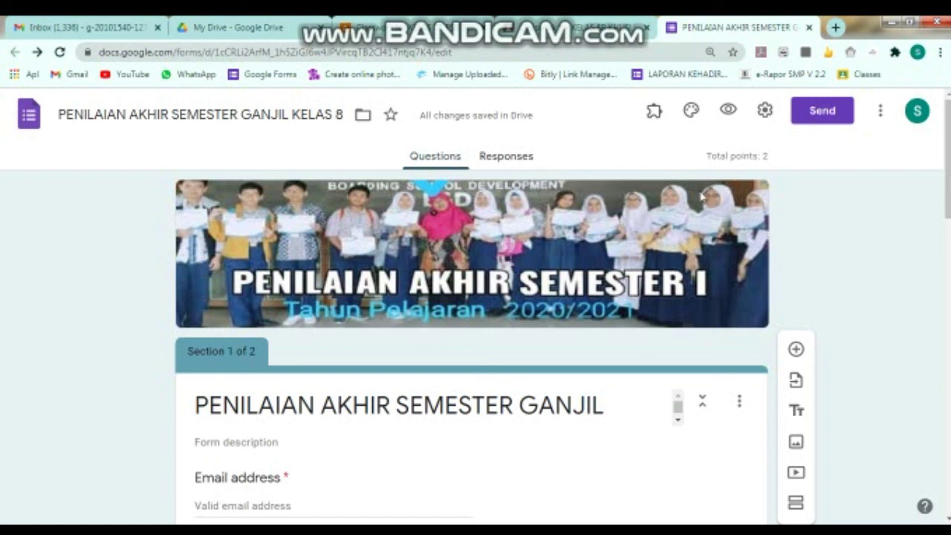
Step: Preview the form to check the header image, and return to the editor
left_click(730, 111)
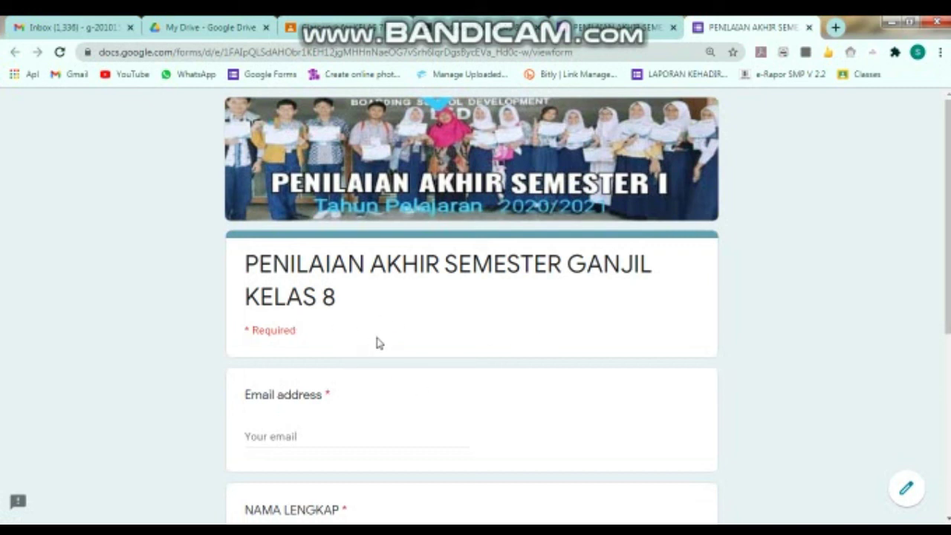
left_click(665, 24)
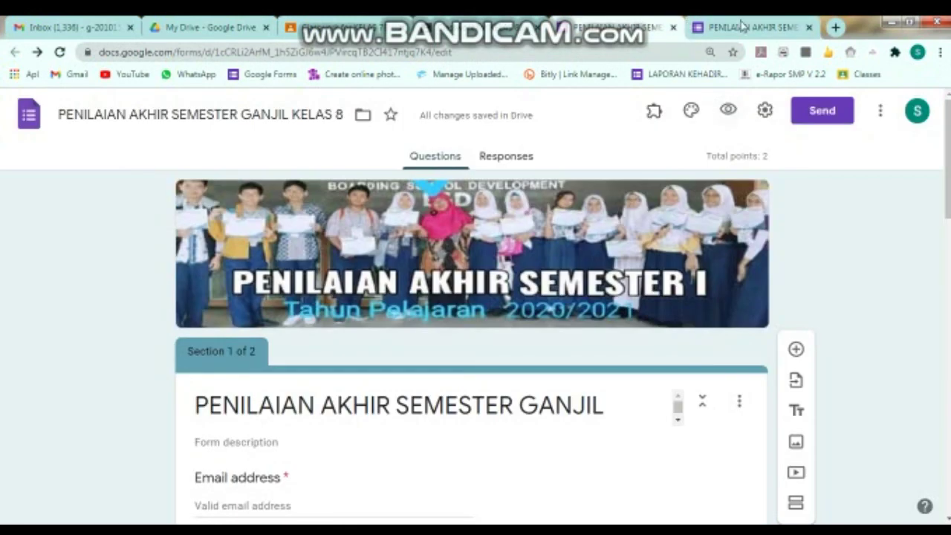
left_click(809, 26)
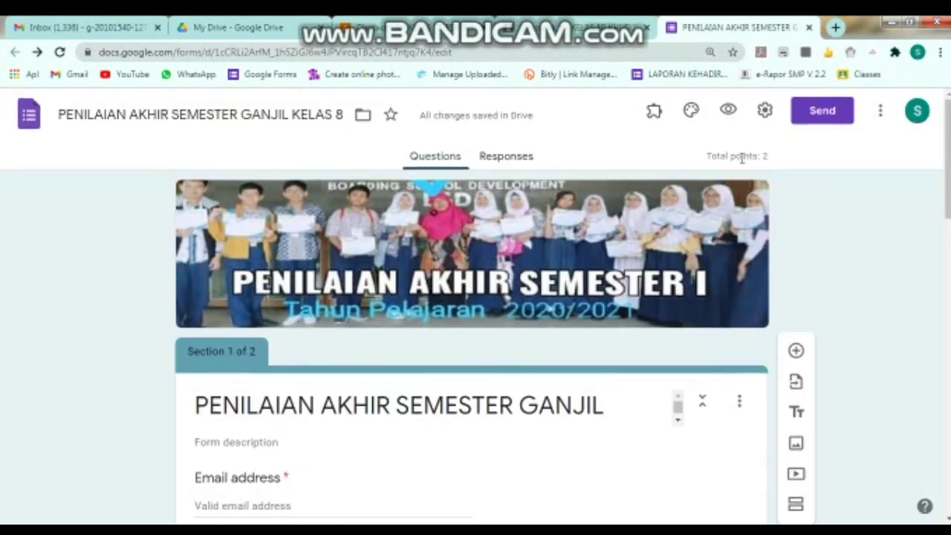
Step: Stop the form from accepting responses
left_click(509, 158)
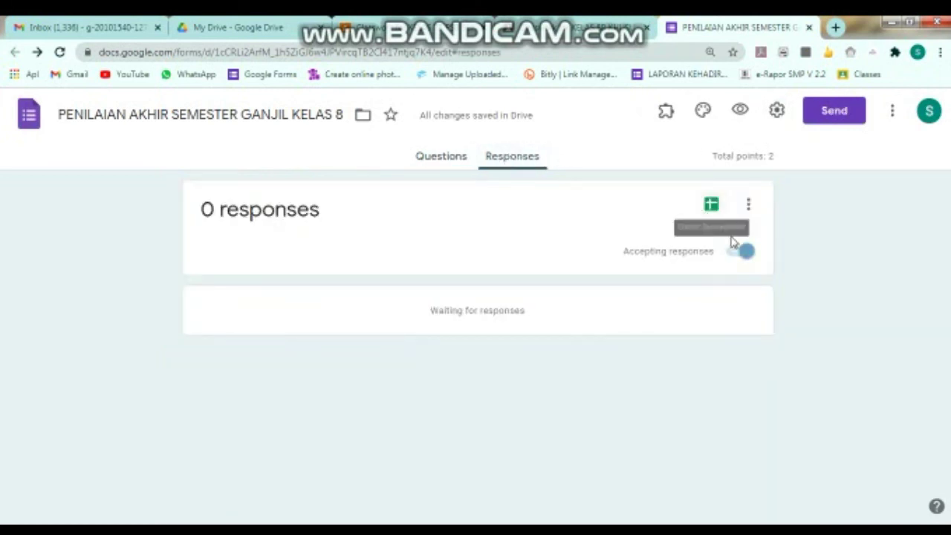
left_click(736, 254)
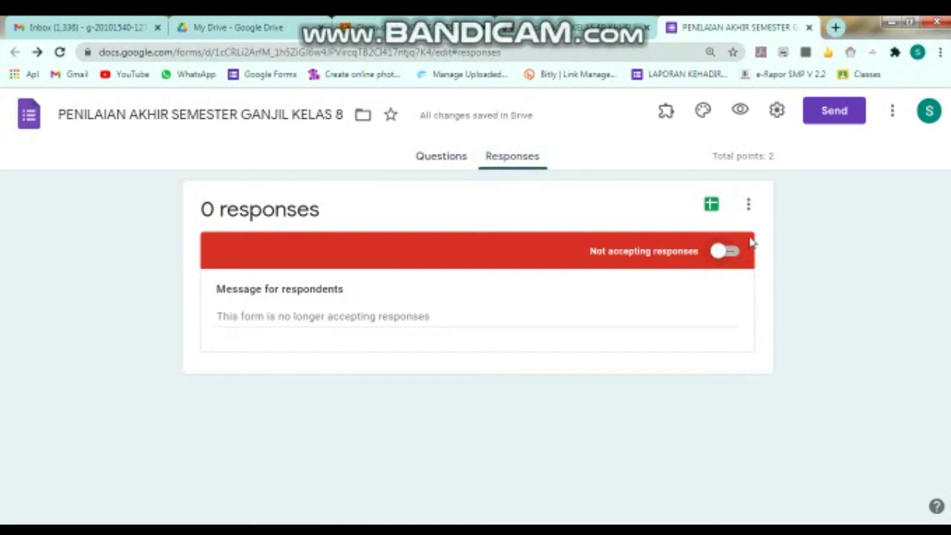
left_click(731, 257)
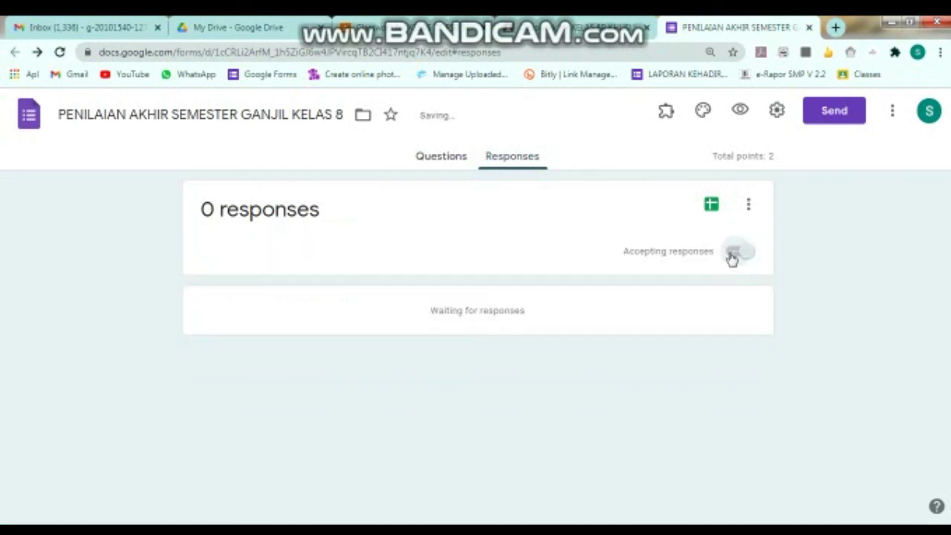
left_click(735, 256)
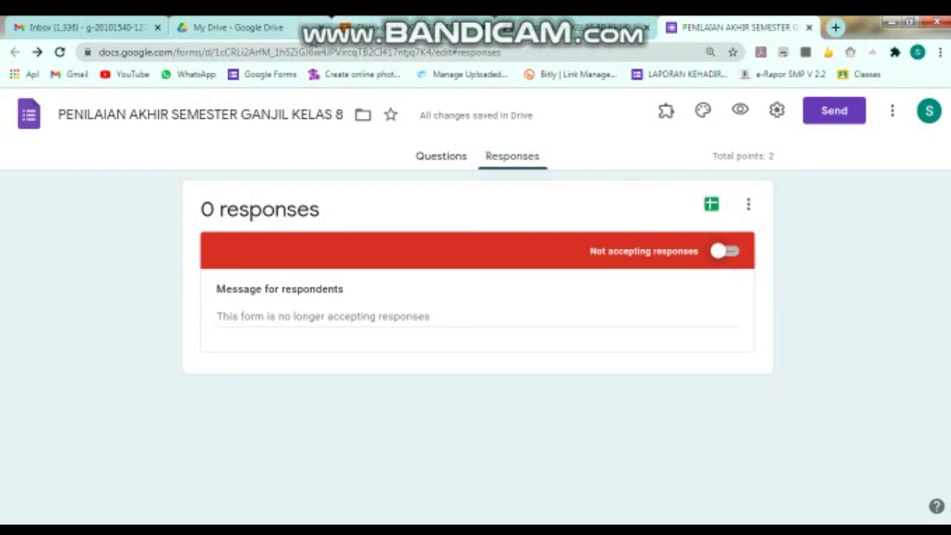
Step: Review the "PAS GANJIL KELAS 8" assignment draft in Google Classroom alongside the form's response-acceptance setting
left_click(548, 22)
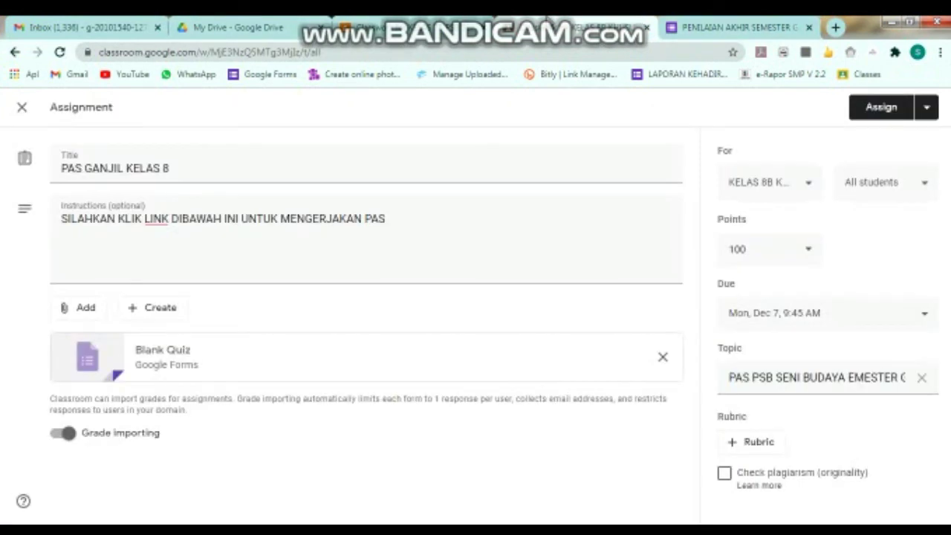
left_click(697, 24)
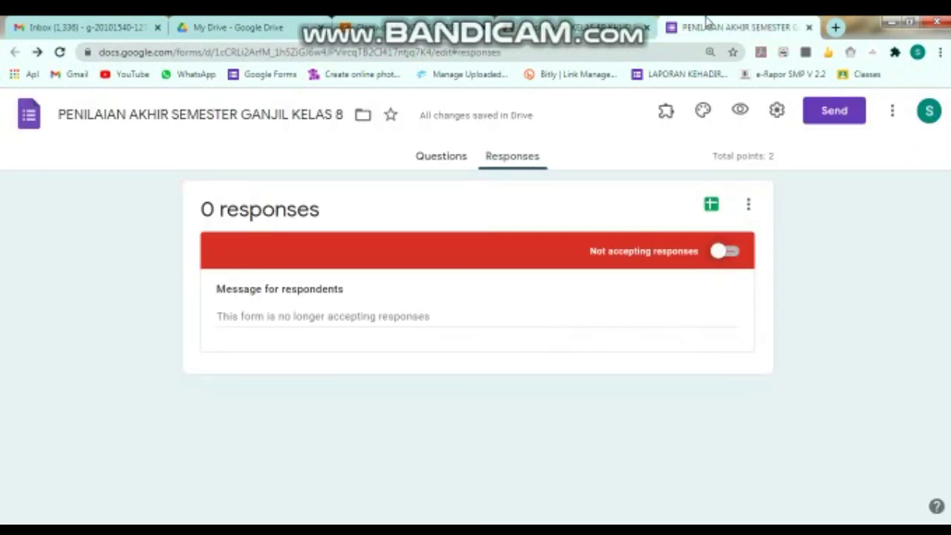
left_click(564, 27)
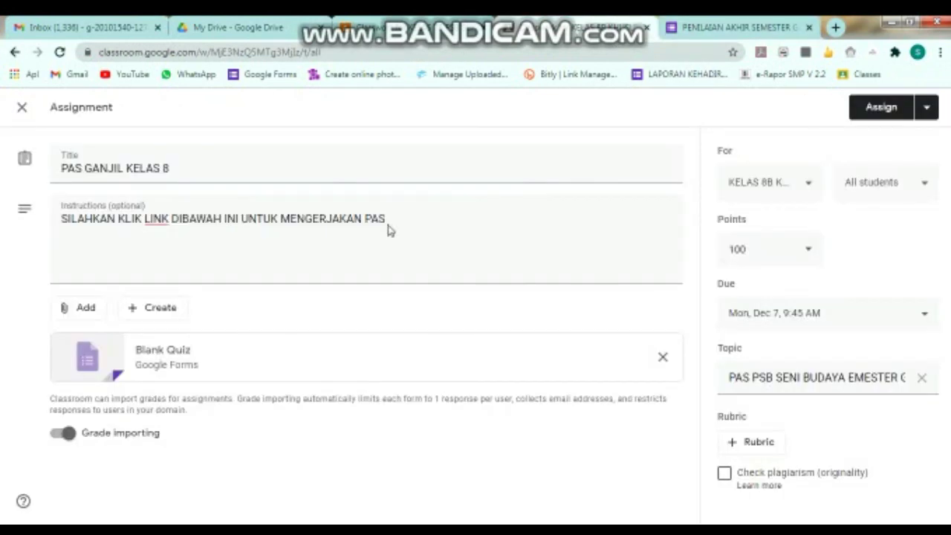
left_click(716, 27)
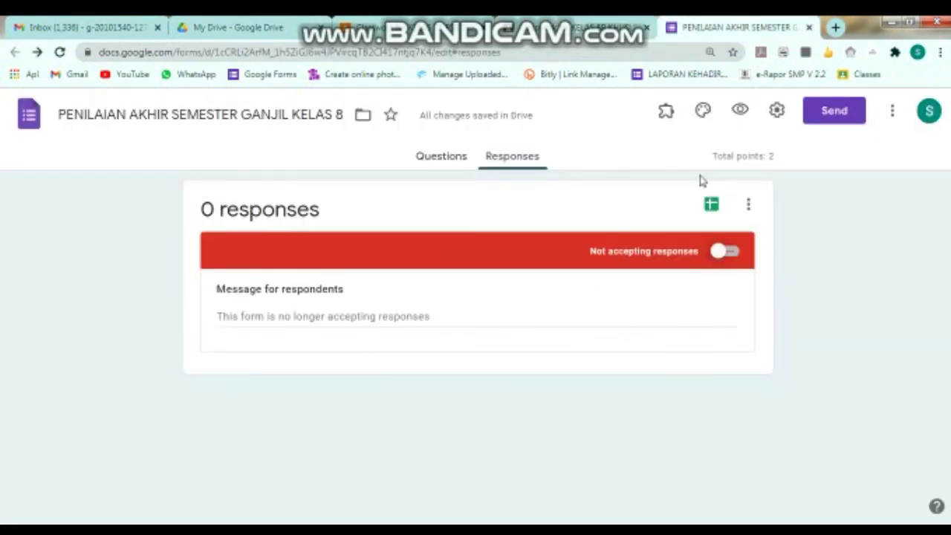
left_click(721, 257)
left_click(735, 254)
left_click(605, 23)
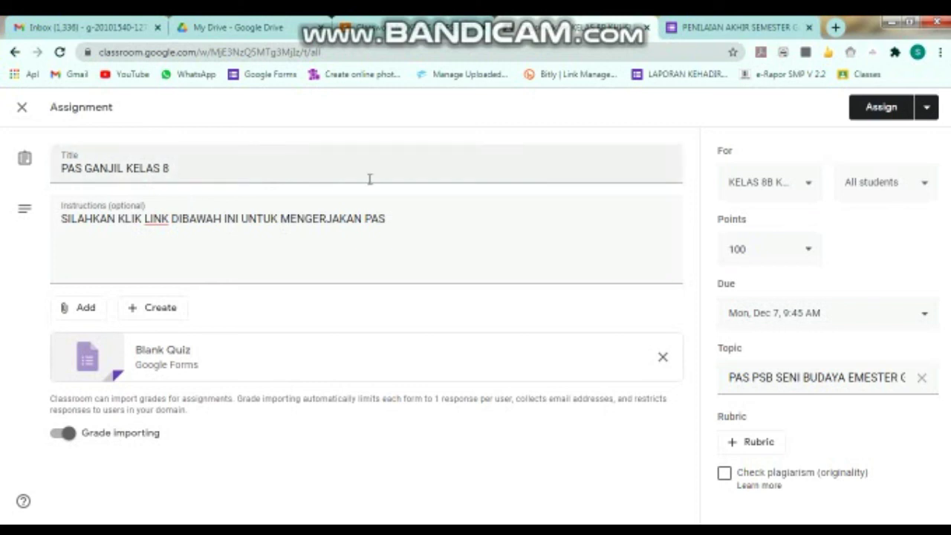
left_click(732, 26)
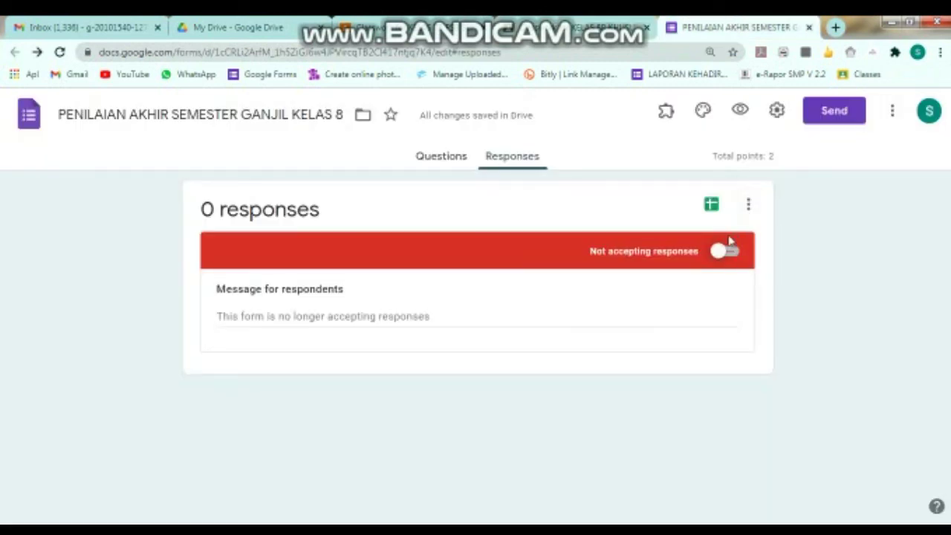
left_click(578, 27)
left_click(717, 29)
mouse_move(327, 516)
mouse_move(279, 529)
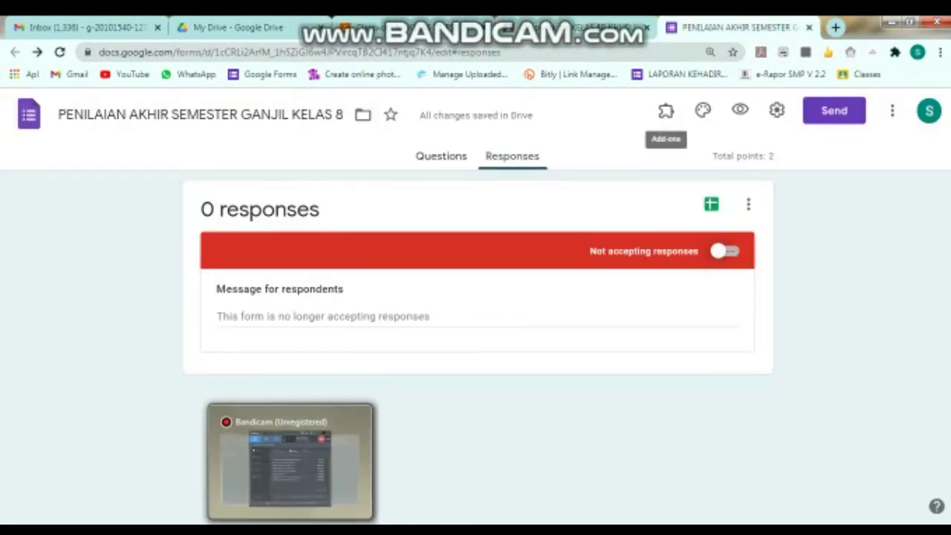